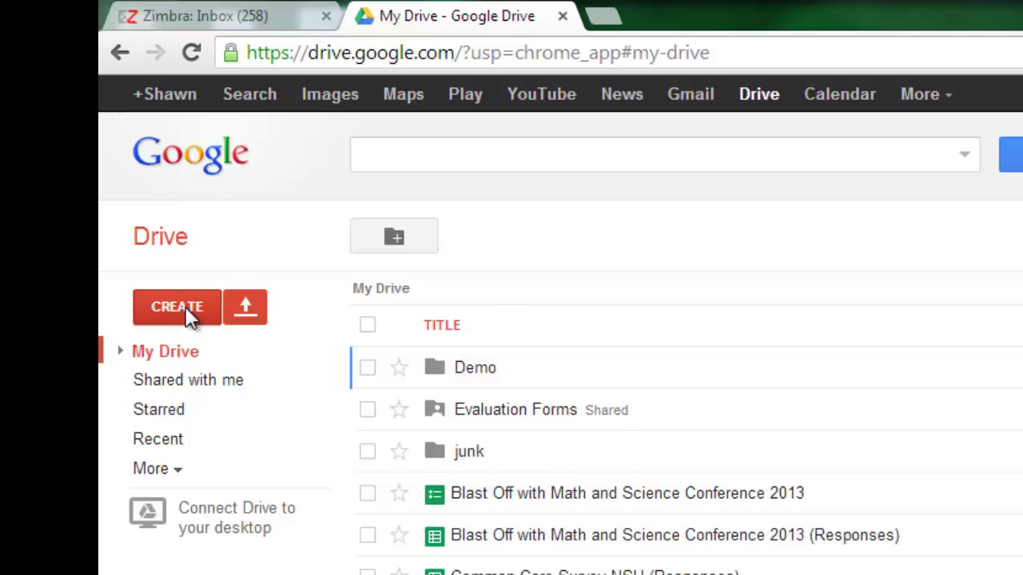
Create a new blank Google Docs document from Drive and return to its Untitled tab.
left_click(186, 311)
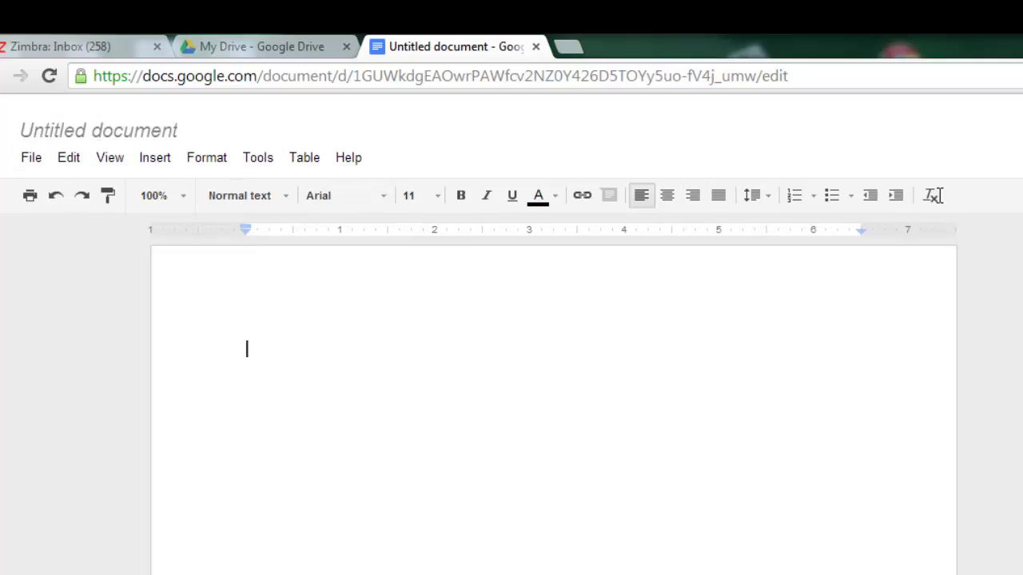
left_click(267, 49)
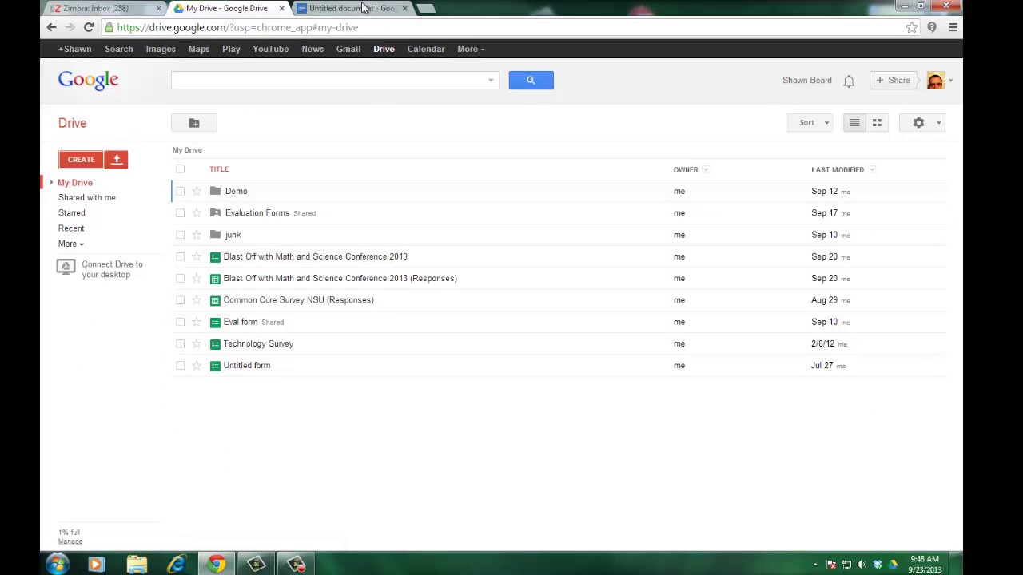
left_click(351, 8)
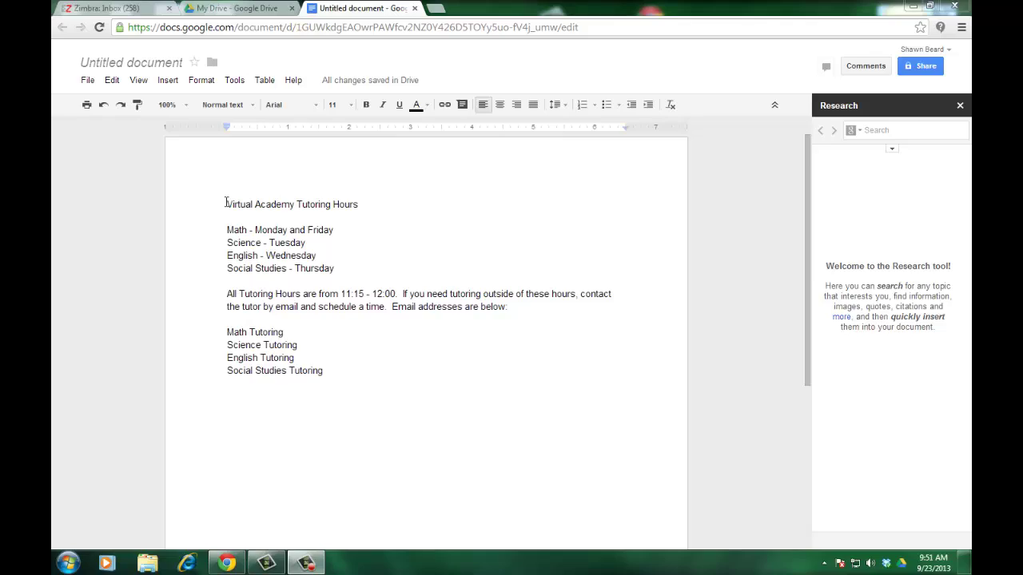
Make 'Virtual Academy Tutoring Hours' a Heading 1 and confirm its Trebuchet 16 font.
left_click_drag(225, 202, 357, 203)
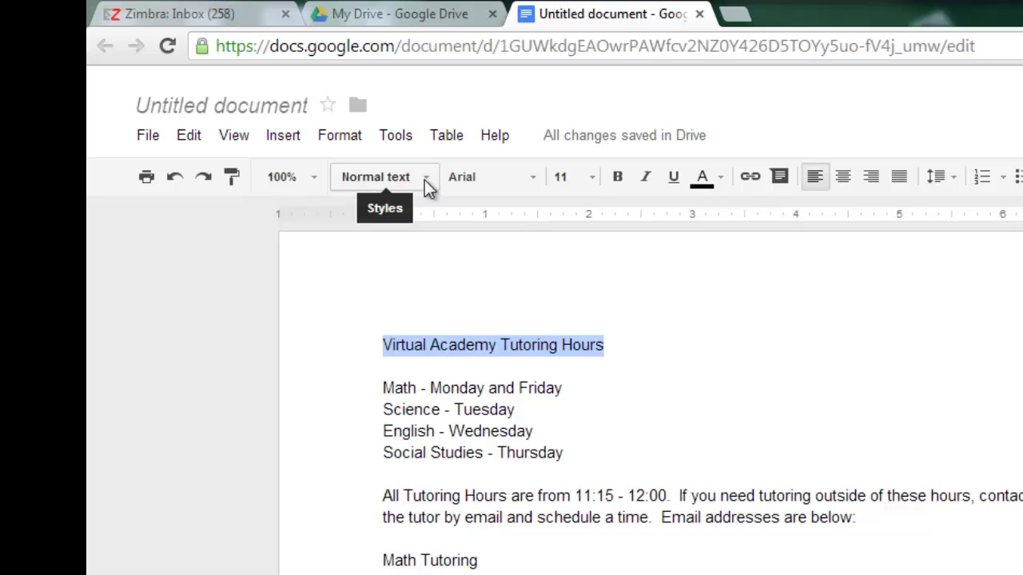
left_click(424, 180)
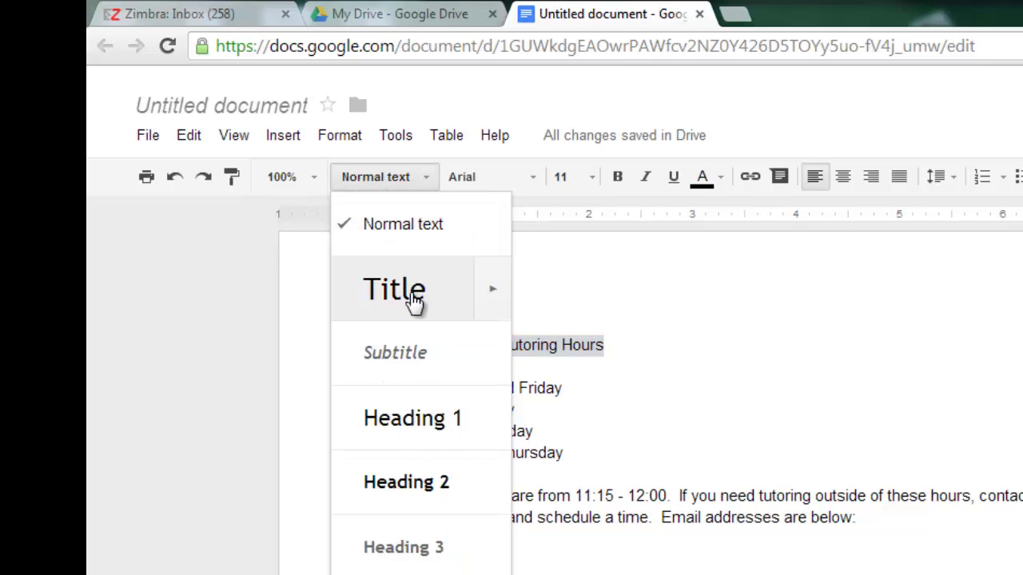
left_click(428, 417)
left_click(764, 423)
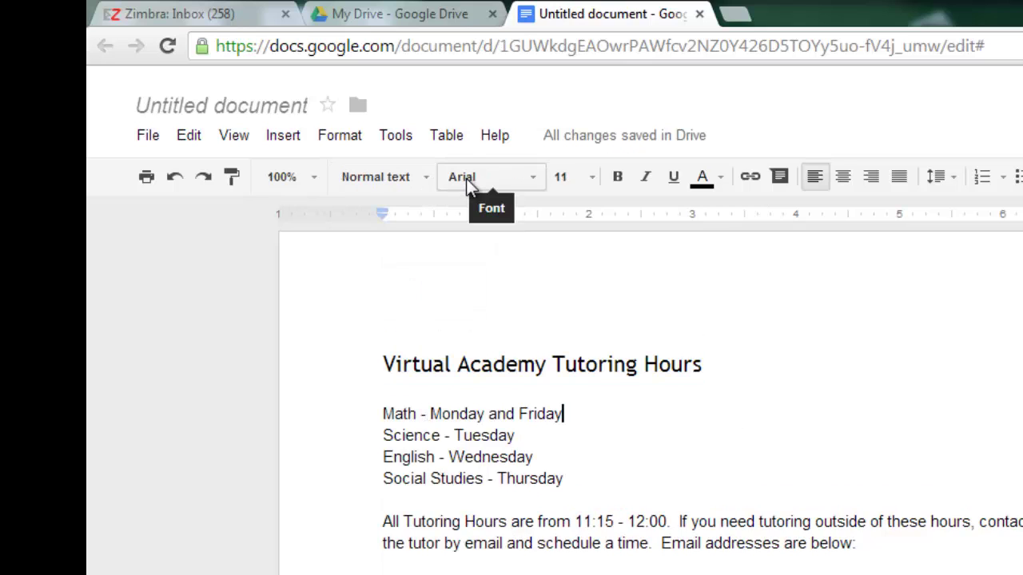
left_click(526, 180)
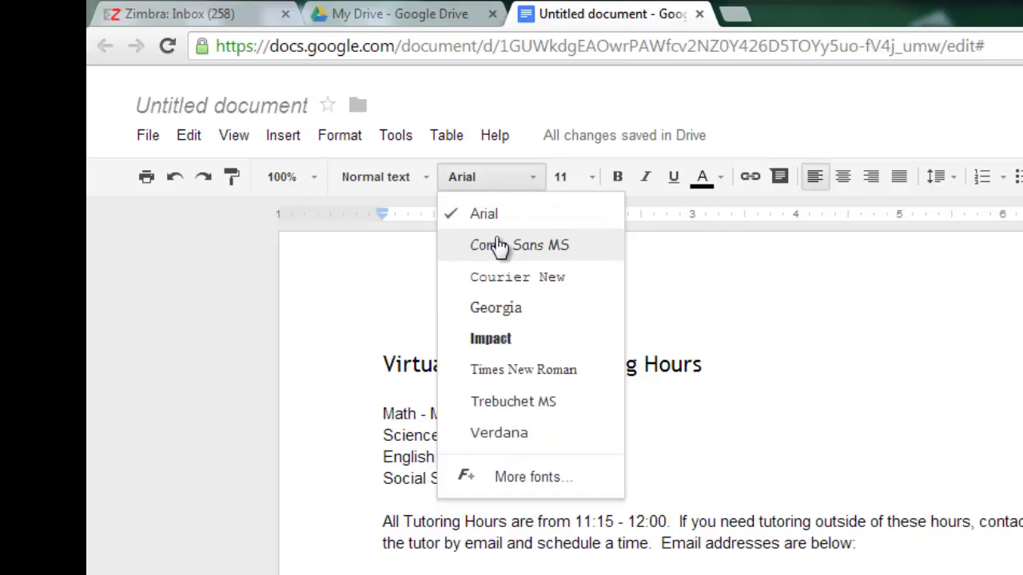
left_click(681, 306)
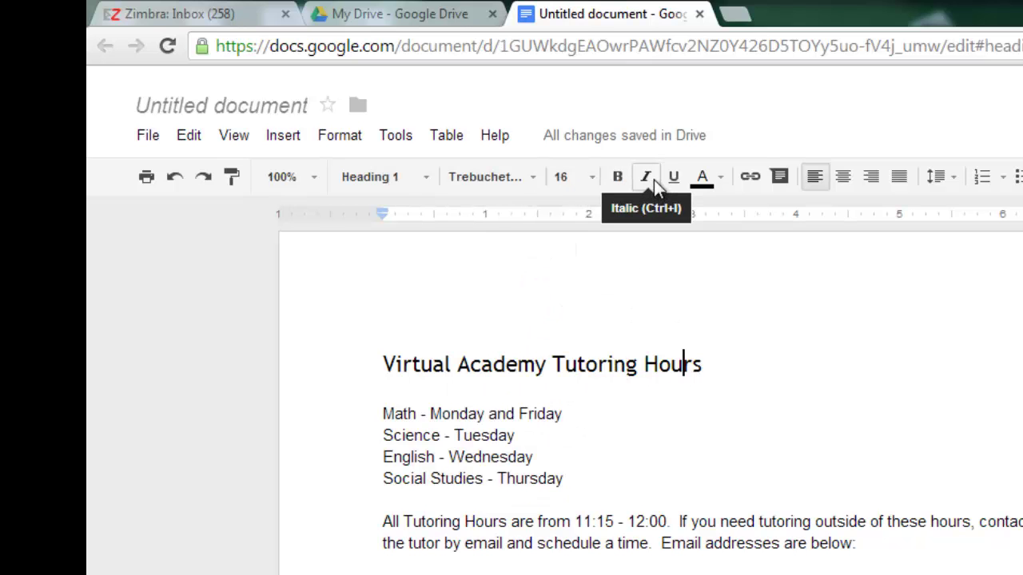
left_click(771, 366)
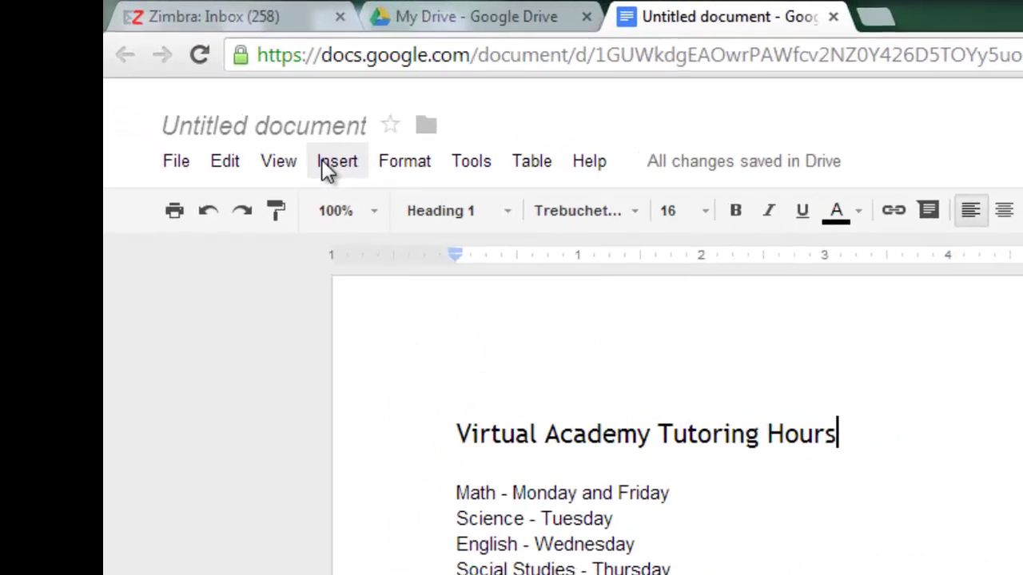
Upload laptop.jpg from Pictures > SSVA Pictures as an image below the title.
left_click(167, 84)
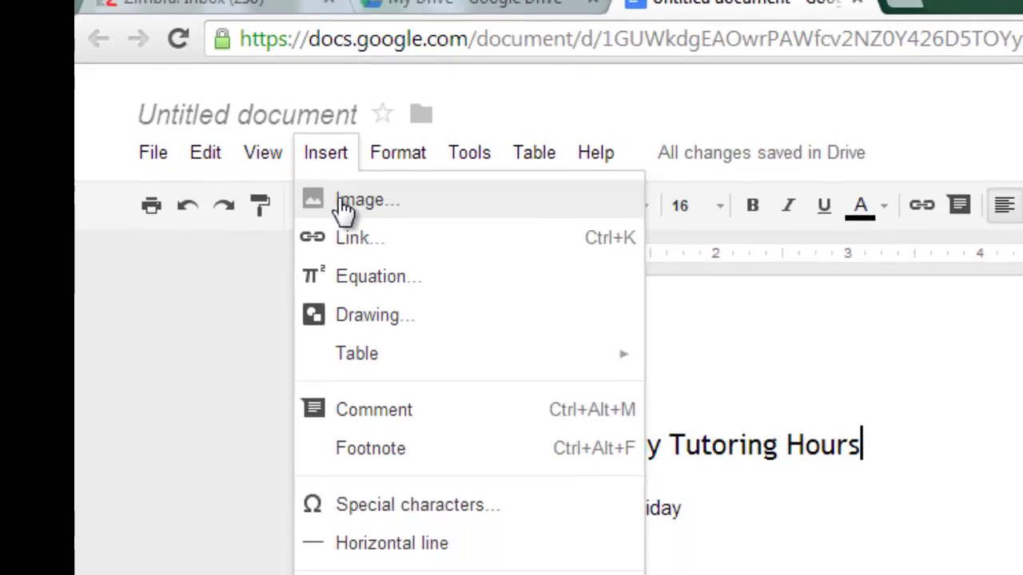
left_click(418, 244)
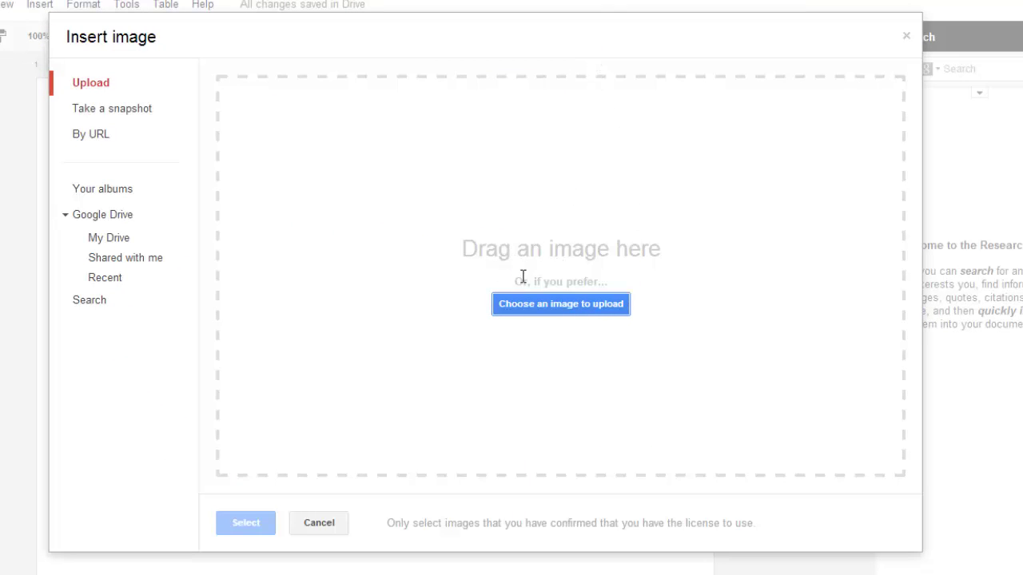
left_click(563, 307)
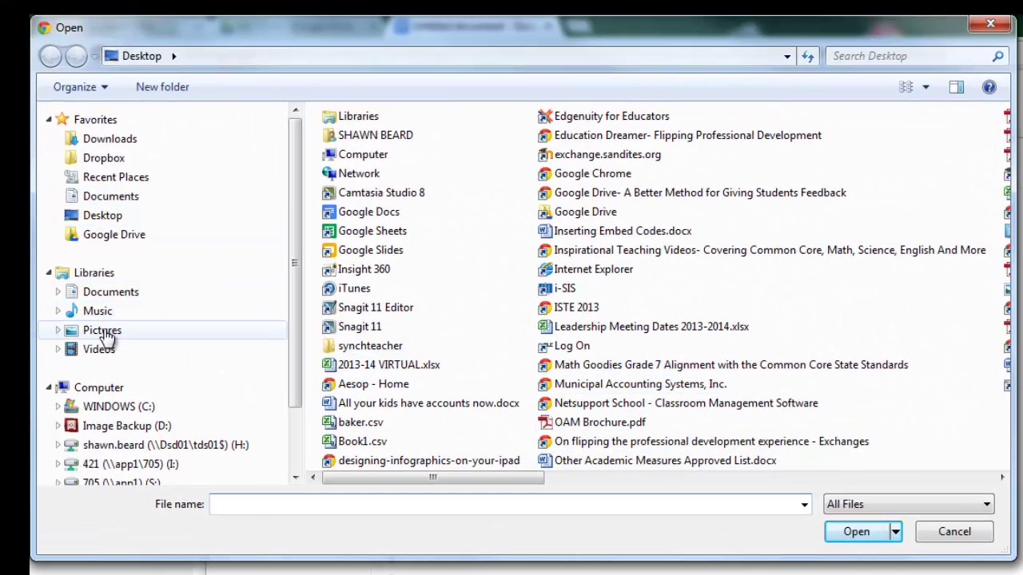
left_click(104, 330)
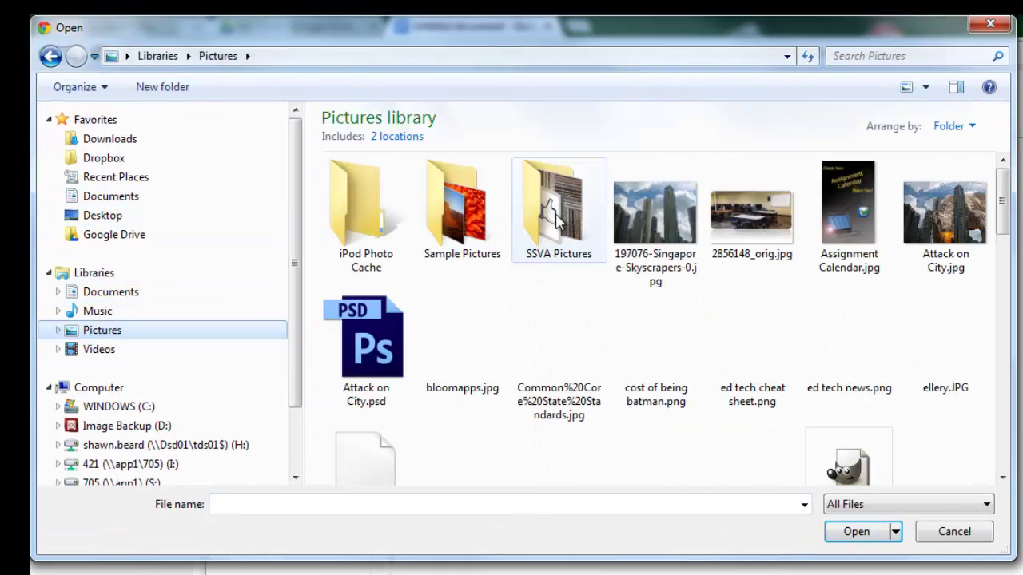
double_click(559, 209)
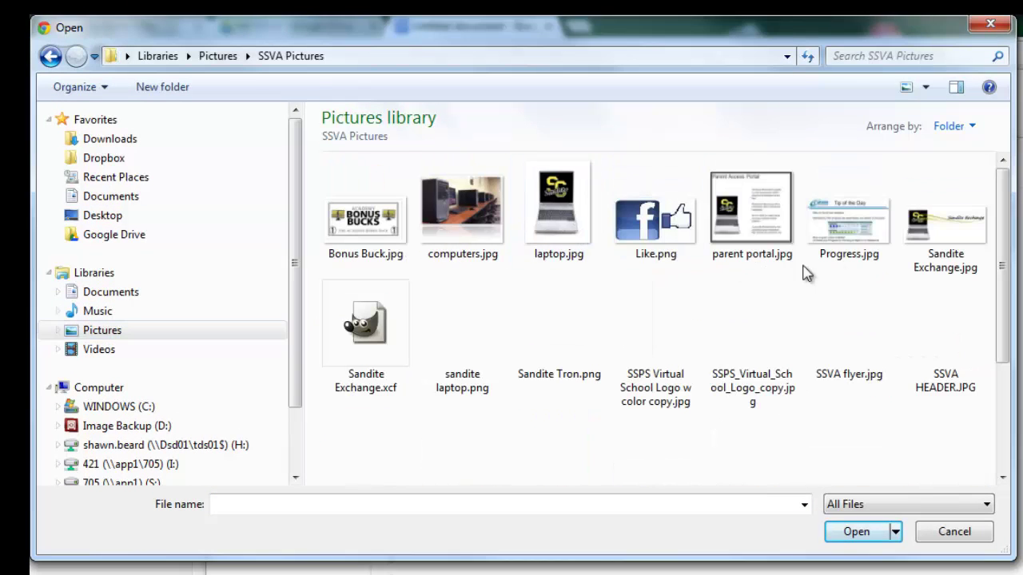
left_click(557, 209)
left_click(852, 529)
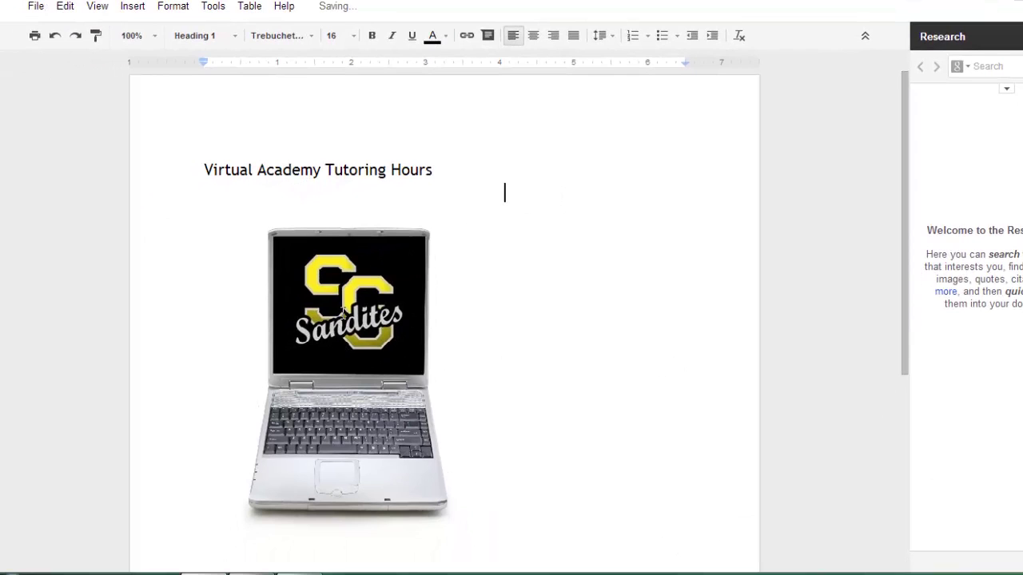
Shrink the laptop image, set it to wrap text, and move it beside the subject list.
left_click(318, 289)
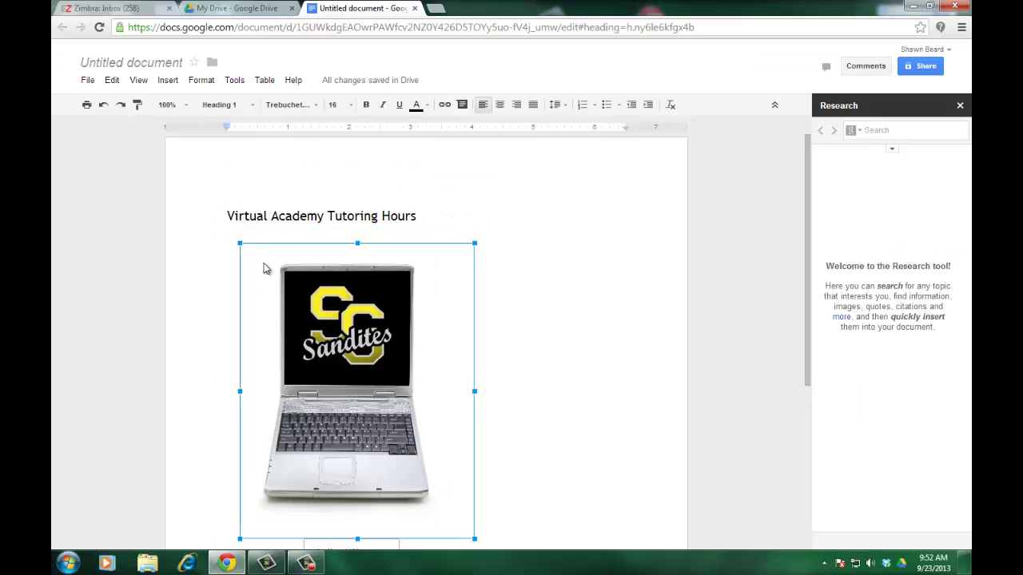
left_click_drag(205, 184, 403, 450)
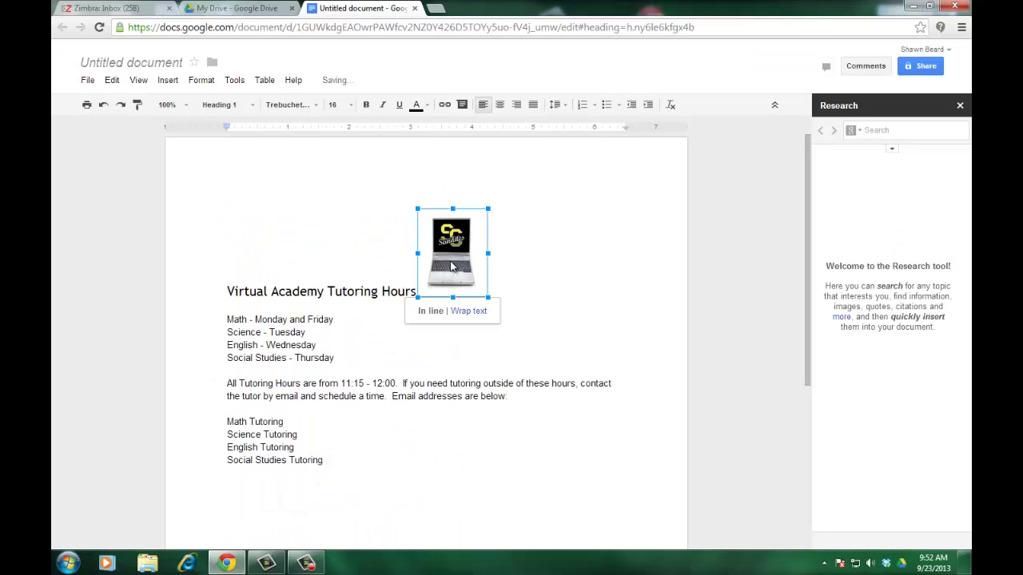
left_click(451, 266)
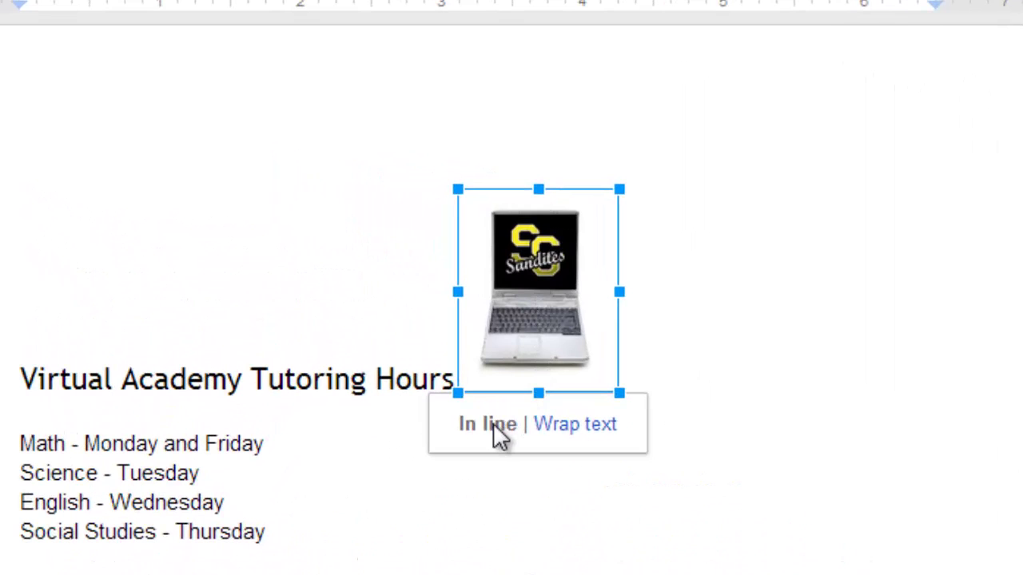
left_click(588, 425)
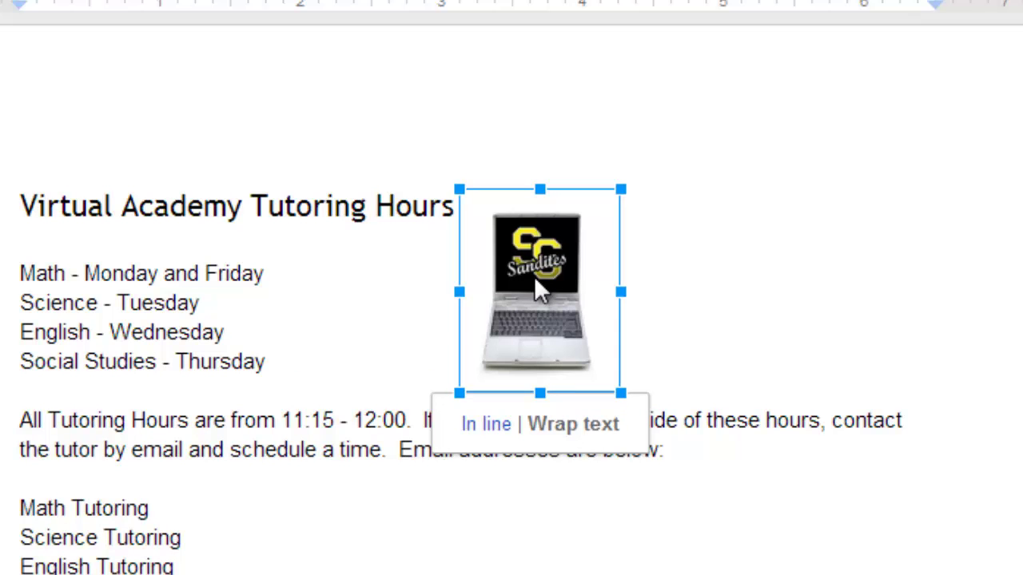
left_click_drag(534, 277, 768, 275)
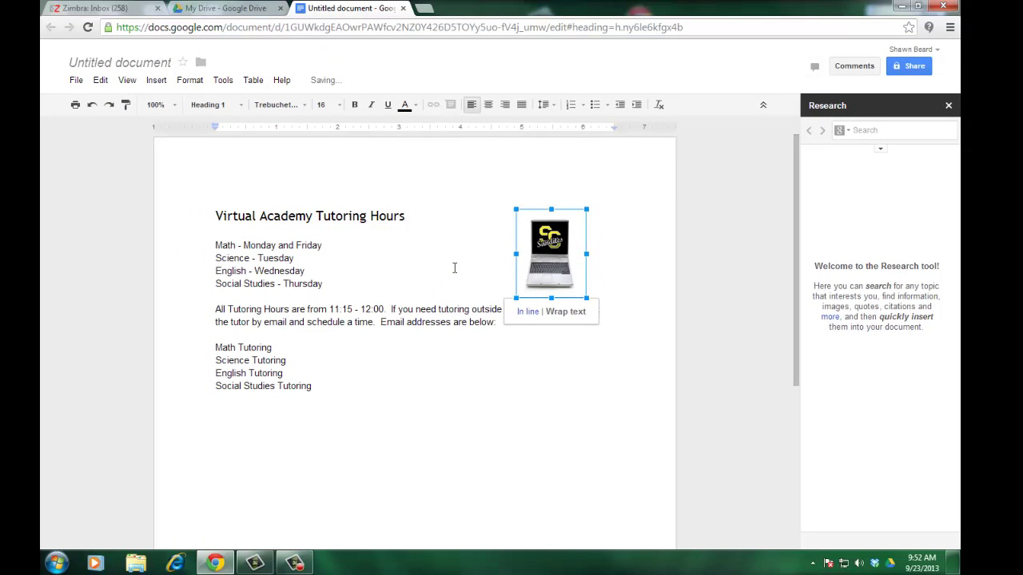
left_click(454, 268)
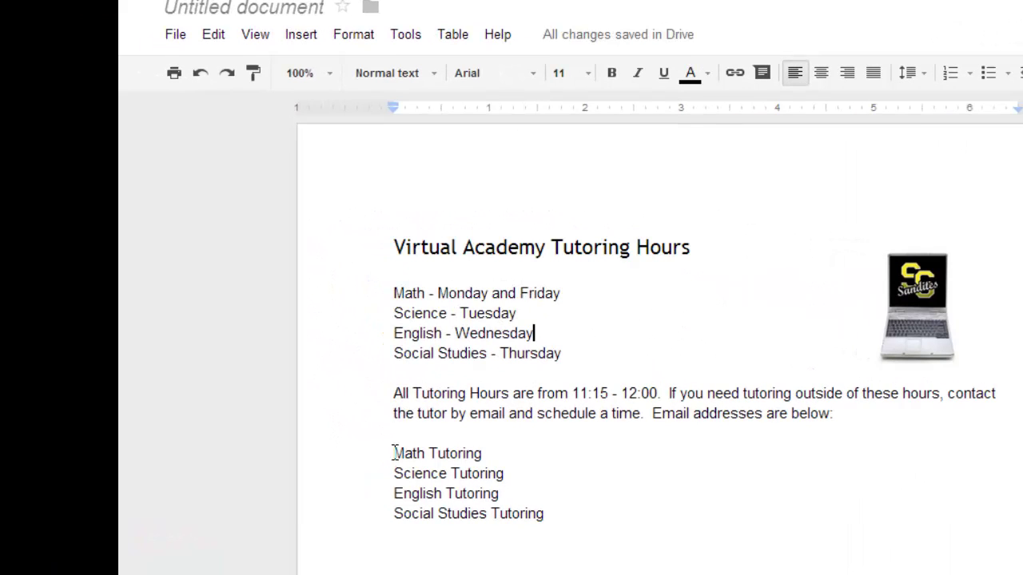
Link Math Tutoring to the tutor's mailto: e-mail address, then link the remaining tutoring lines.
left_click_drag(395, 453, 480, 449)
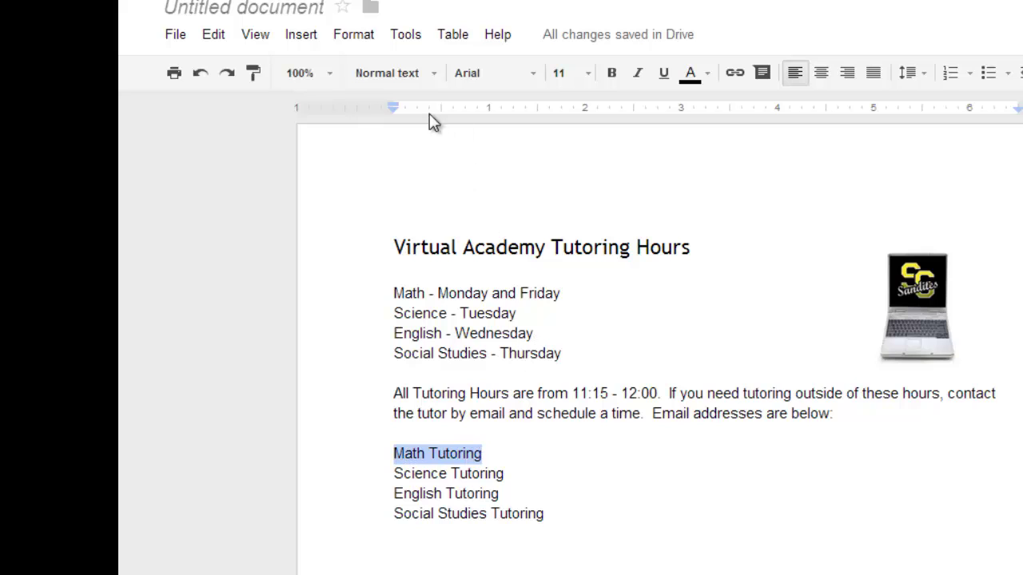
left_click(302, 38)
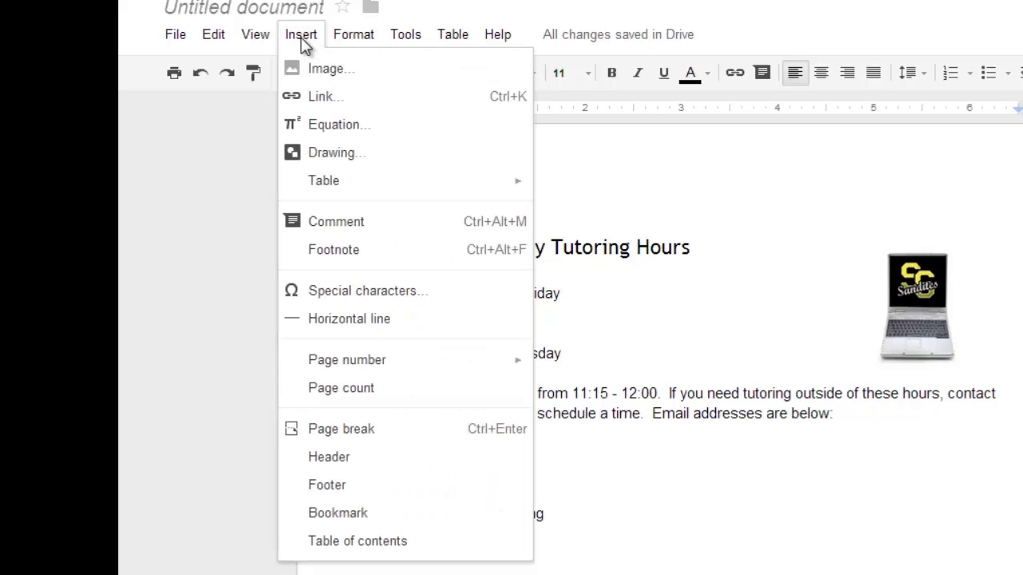
left_click(311, 95)
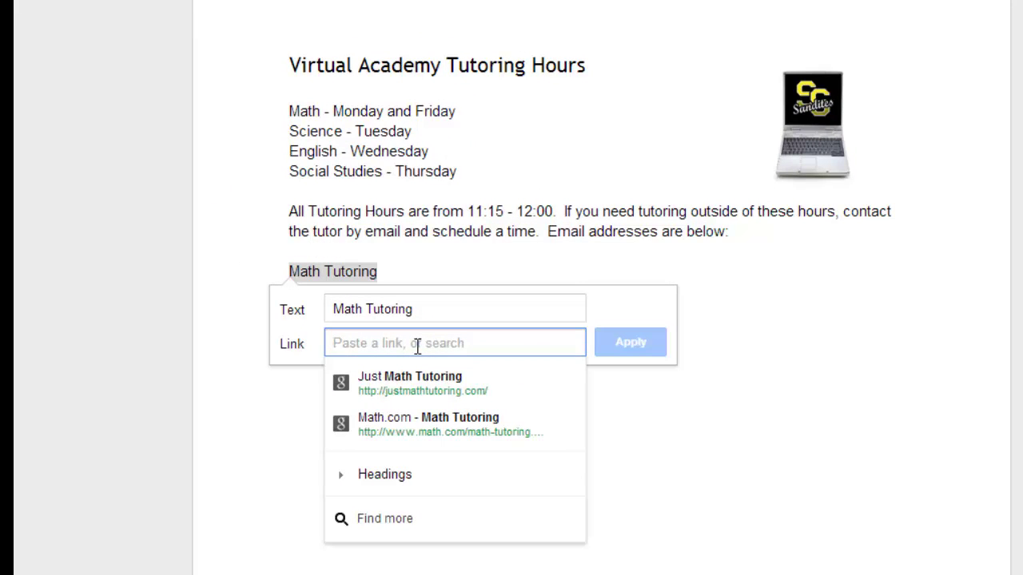
type("mailto:")
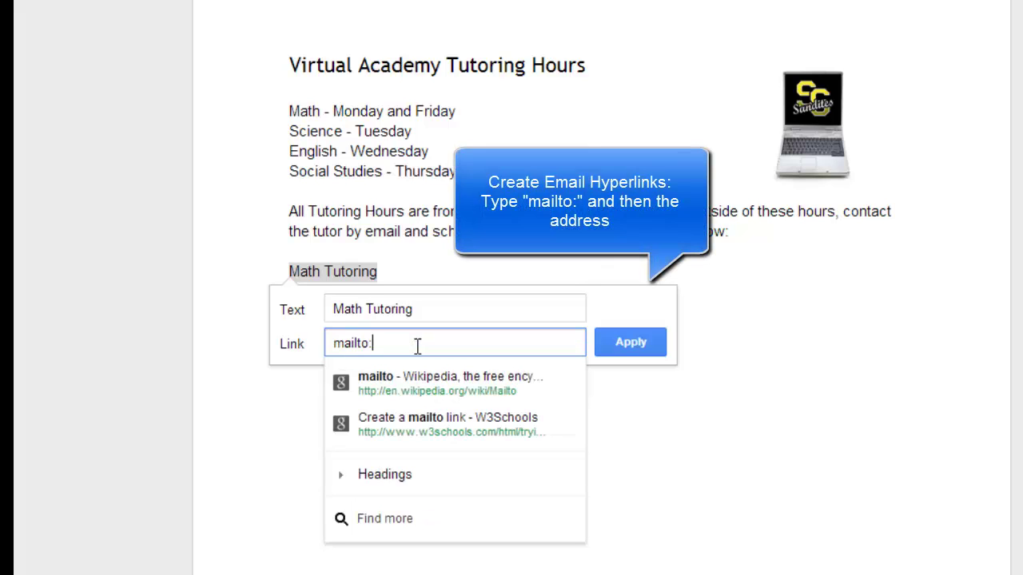
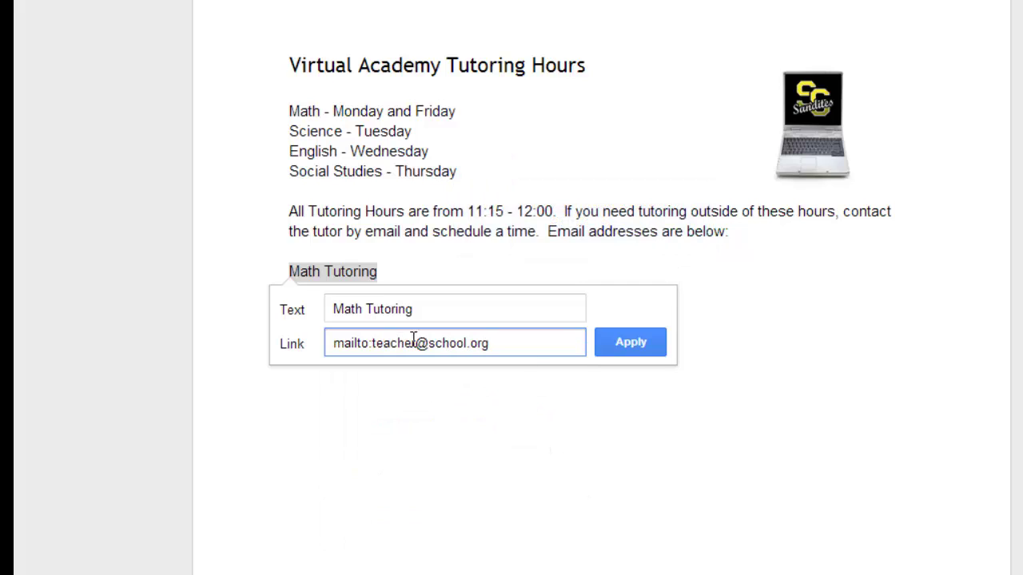
left_click(631, 343)
left_click(632, 338)
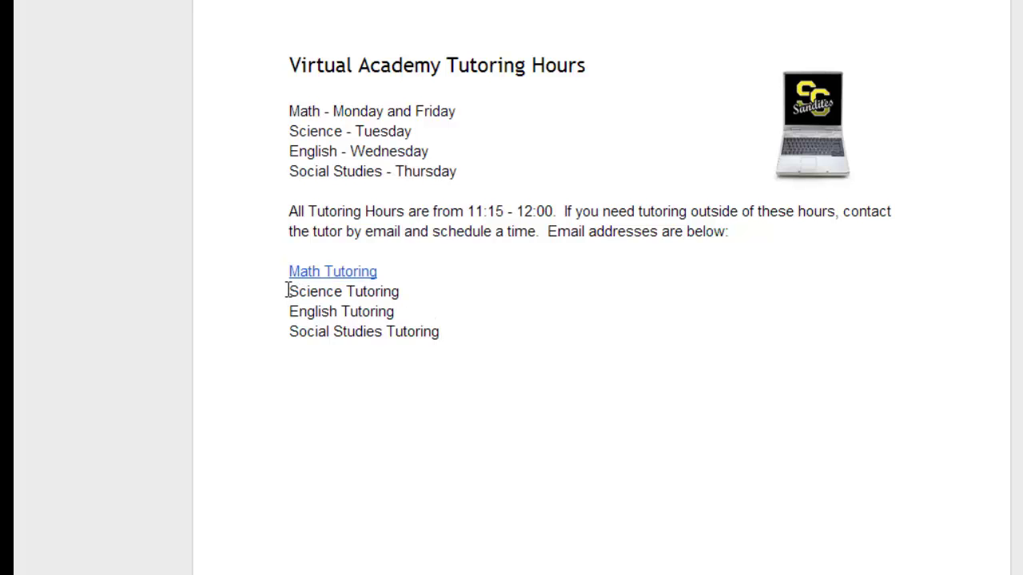
left_click_drag(290, 292, 399, 292)
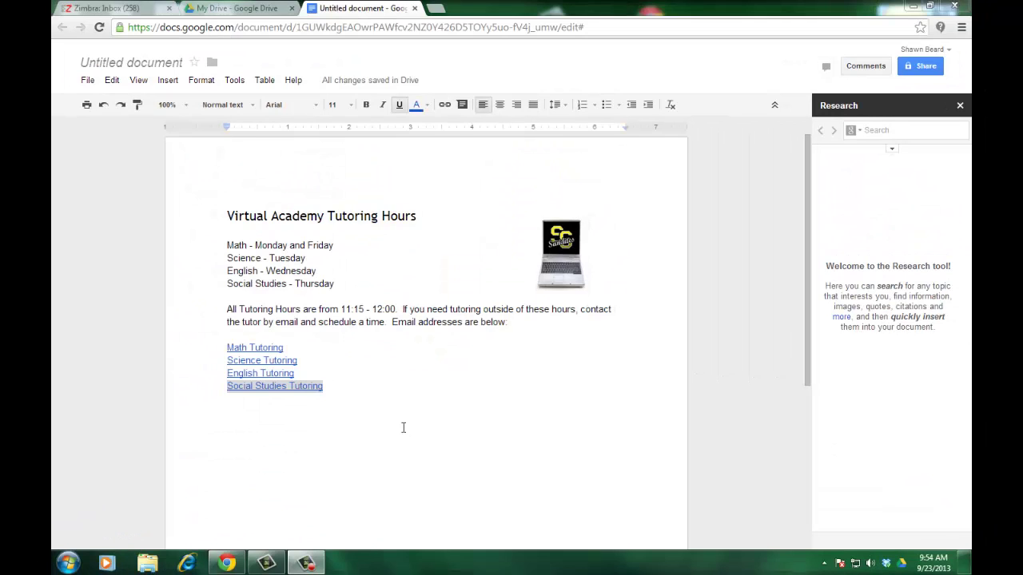
left_click(403, 428)
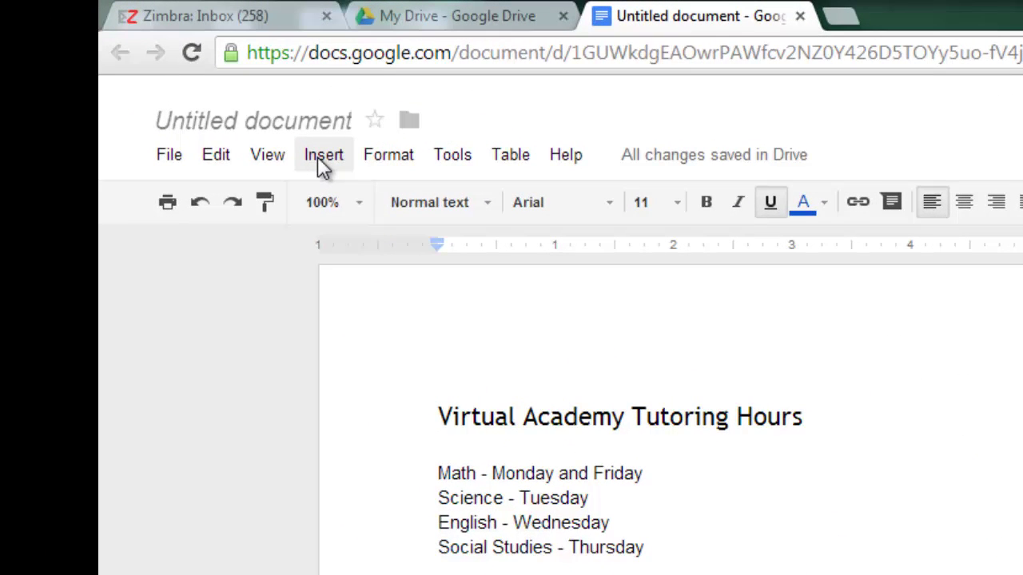
Undo the link formatting and insert a new equation to show the equation toolbar.
key("ctrl+z")
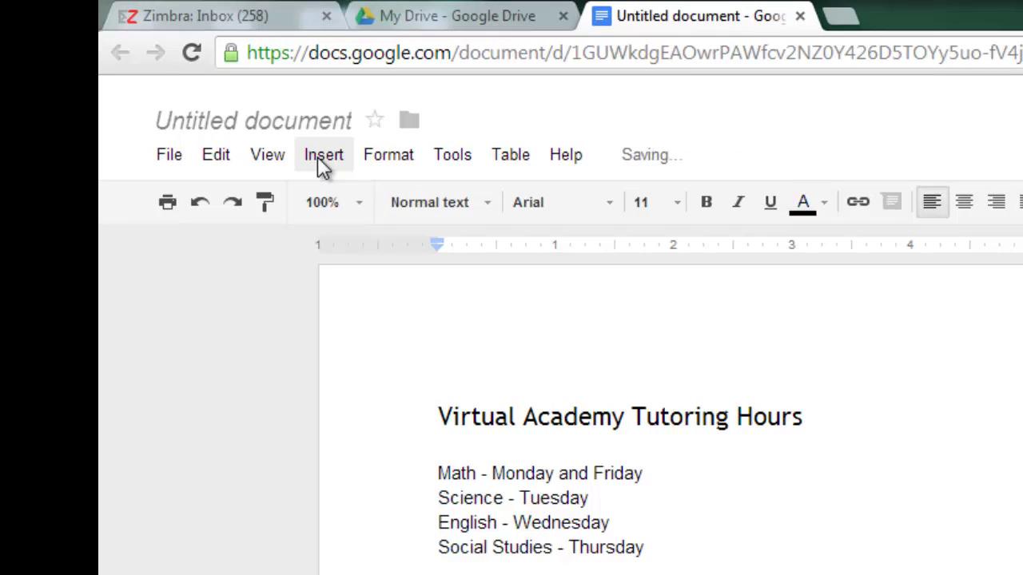
left_click(319, 157)
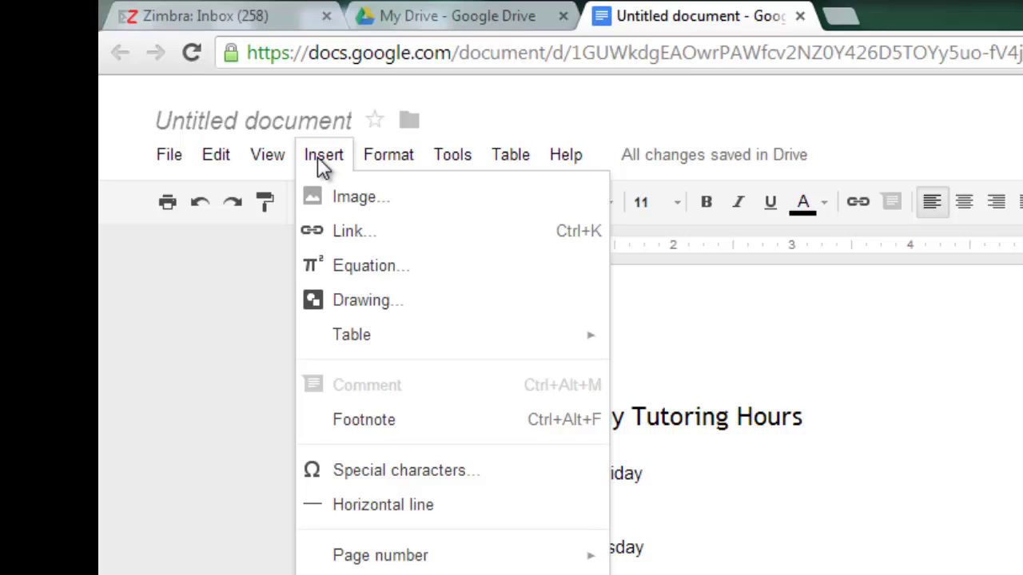
left_click(351, 268)
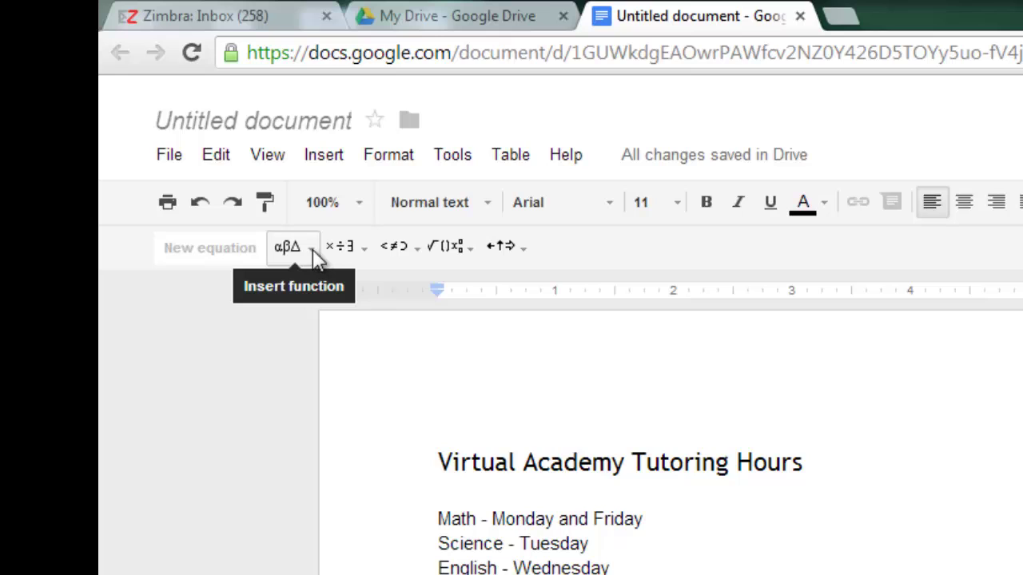
Browse the Greek, operator, relation, math operation and arrow symbol menus.
left_click(310, 254)
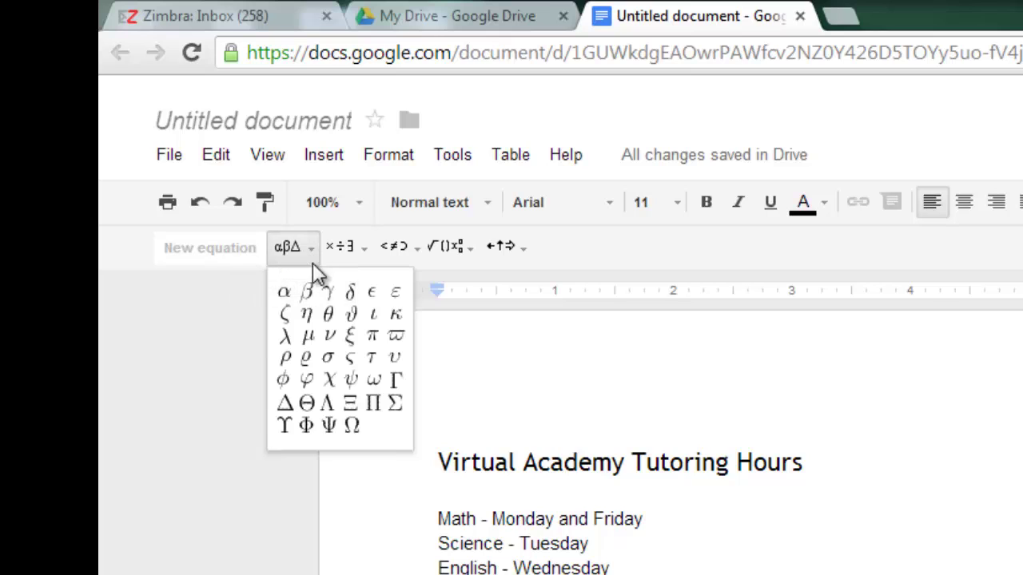
left_click(344, 253)
left_click(358, 248)
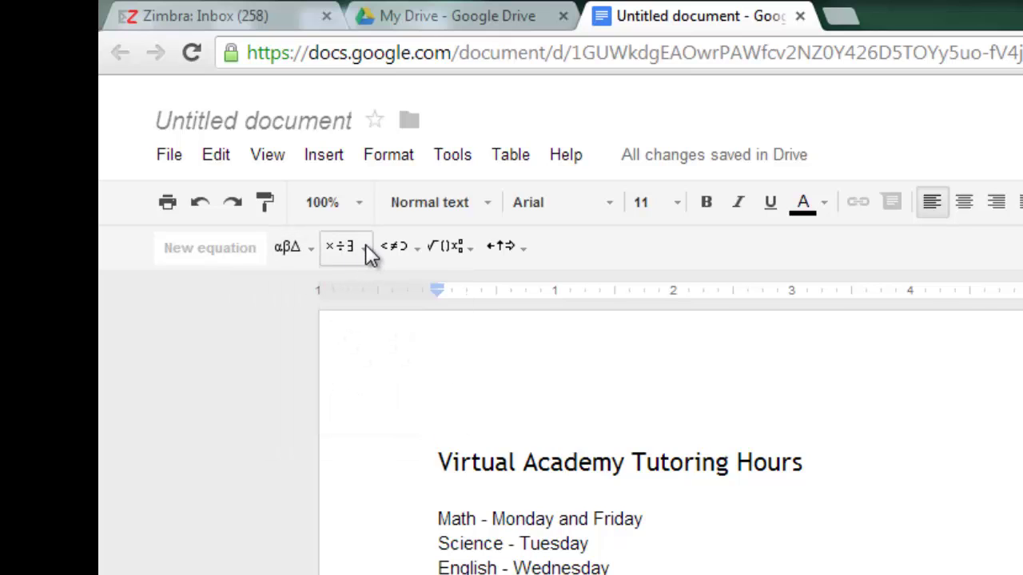
left_click(365, 248)
left_click(395, 251)
left_click(415, 254)
left_click(409, 253)
left_click(449, 251)
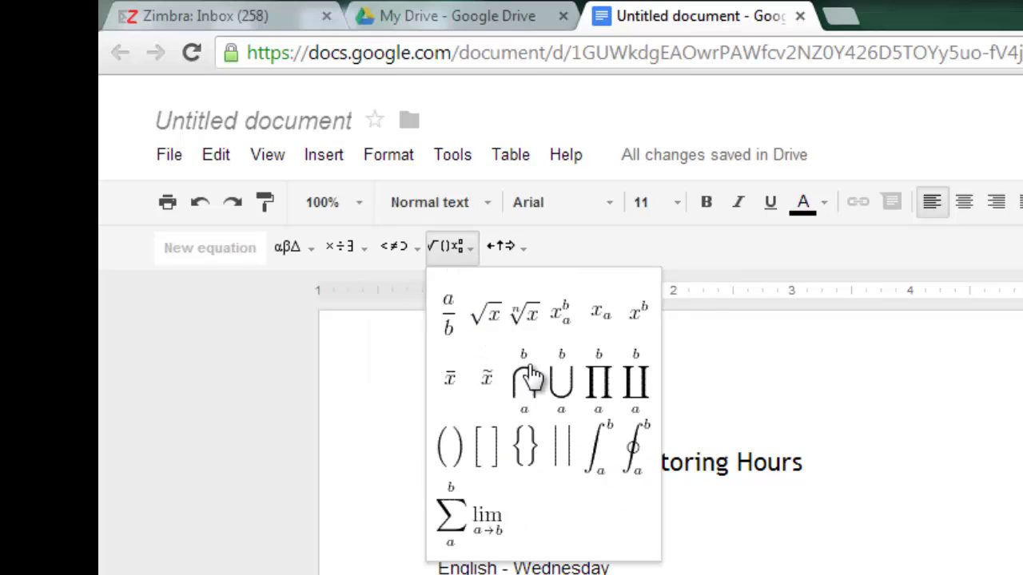
left_click(511, 253)
left_click(523, 252)
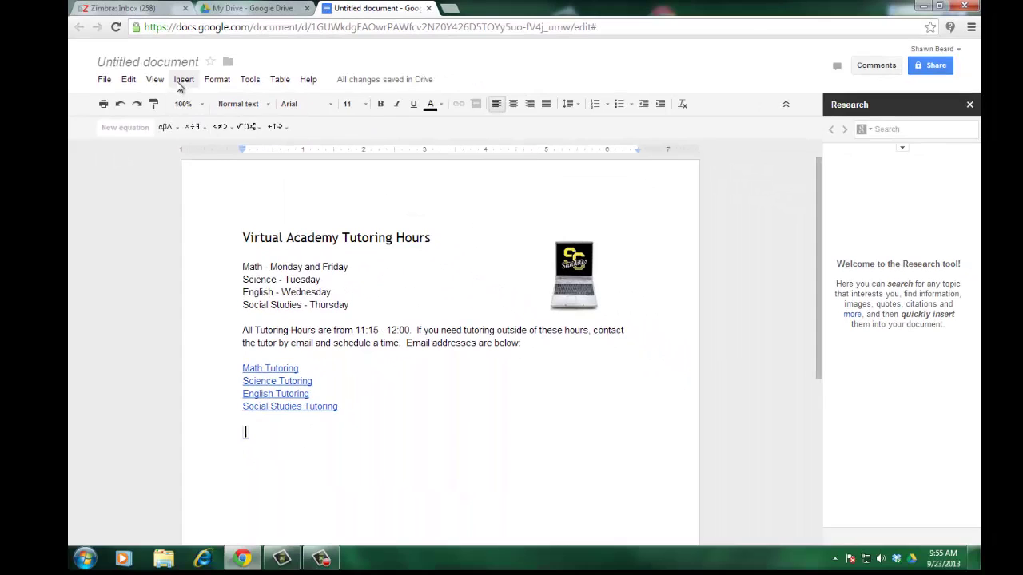
Place the insertion point on the empty line below Social Studies Tutoring.
left_click(183, 79)
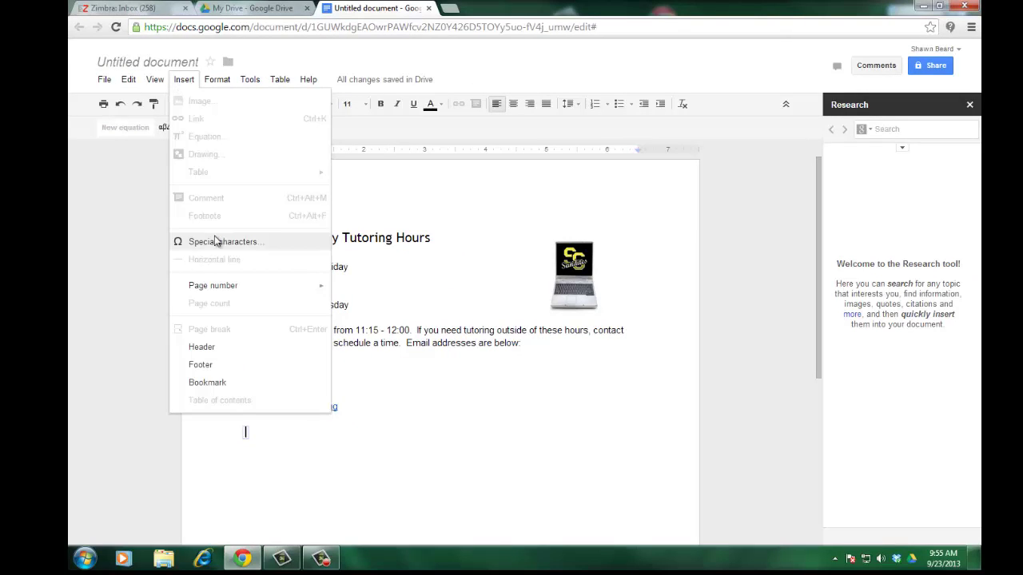
left_click(184, 80)
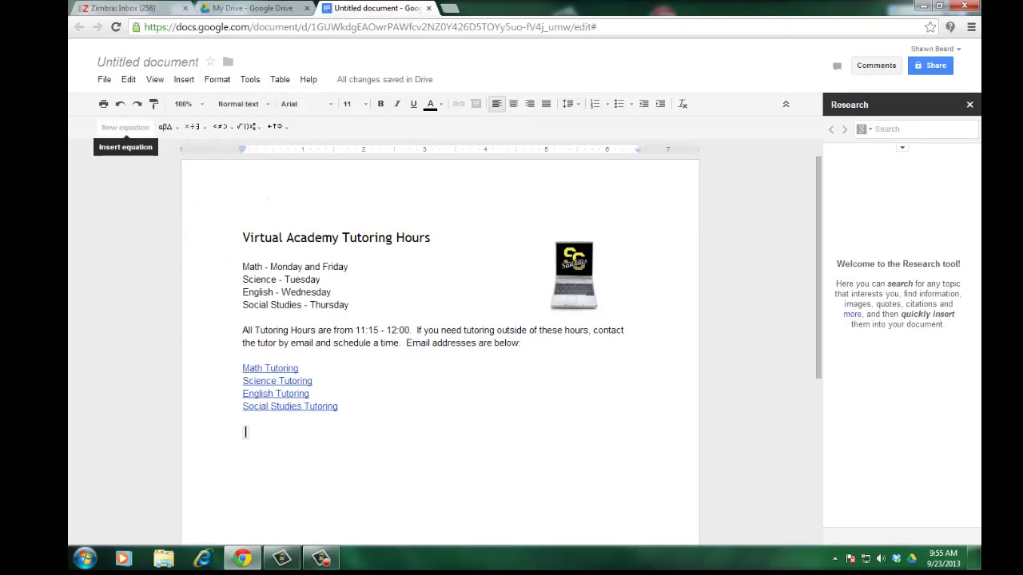
left_click(321, 558)
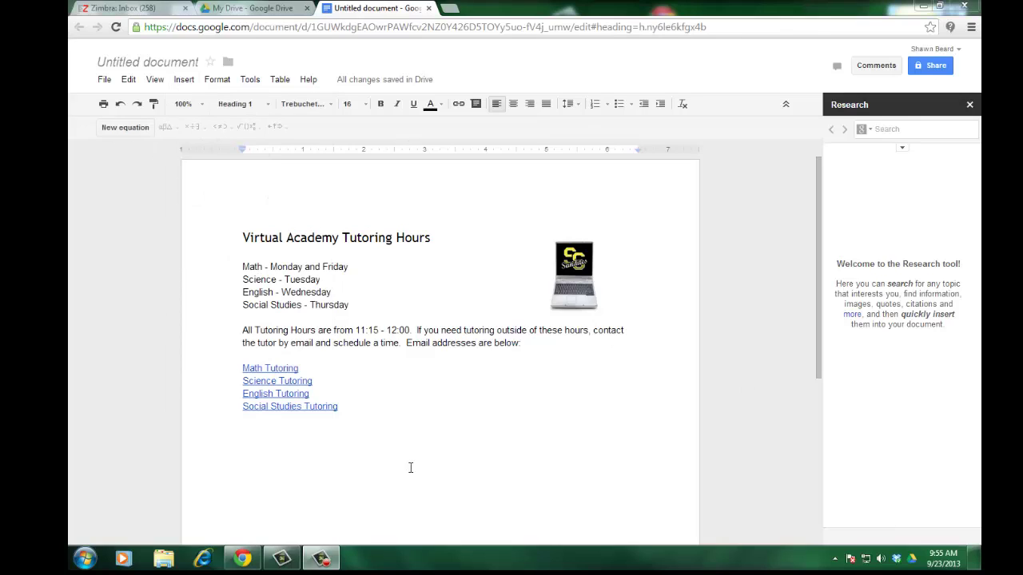
left_click(418, 437)
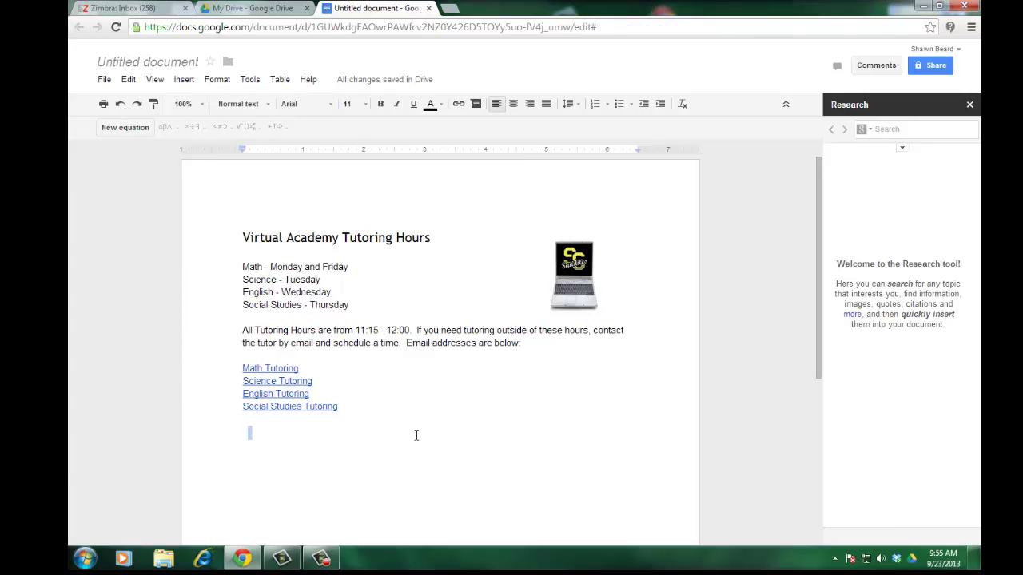
left_click(383, 425)
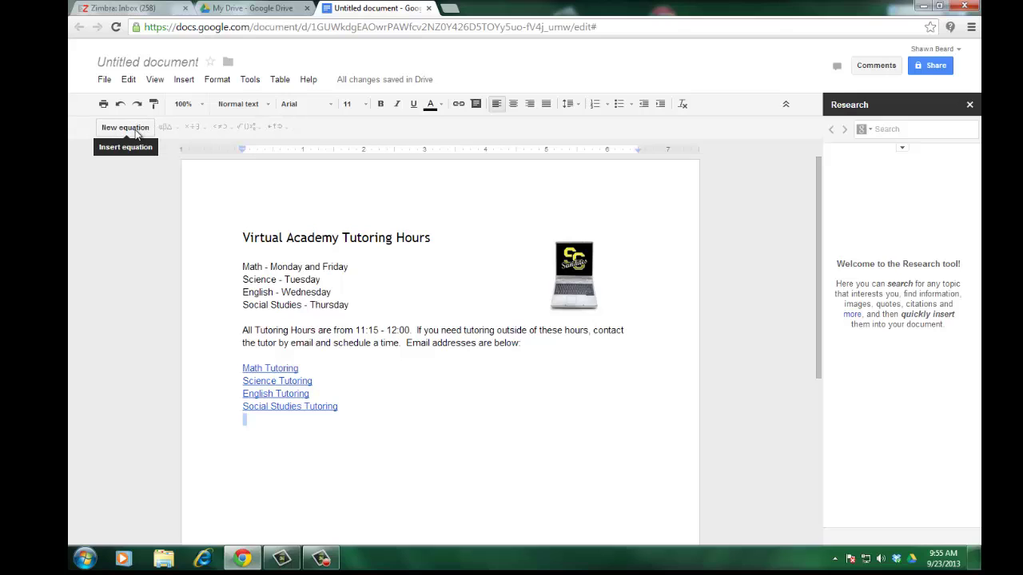
left_click(184, 79)
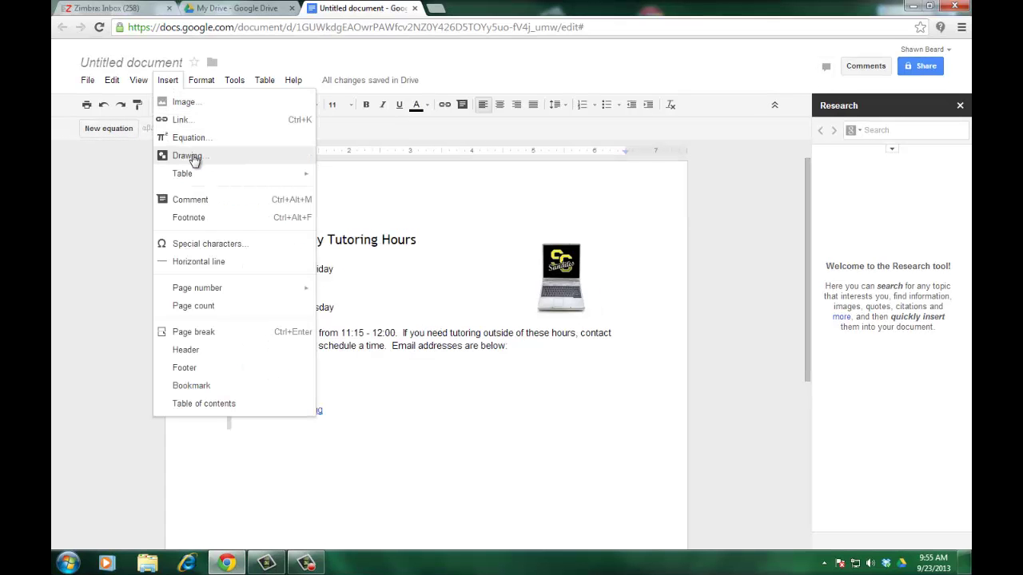
left_click(190, 155)
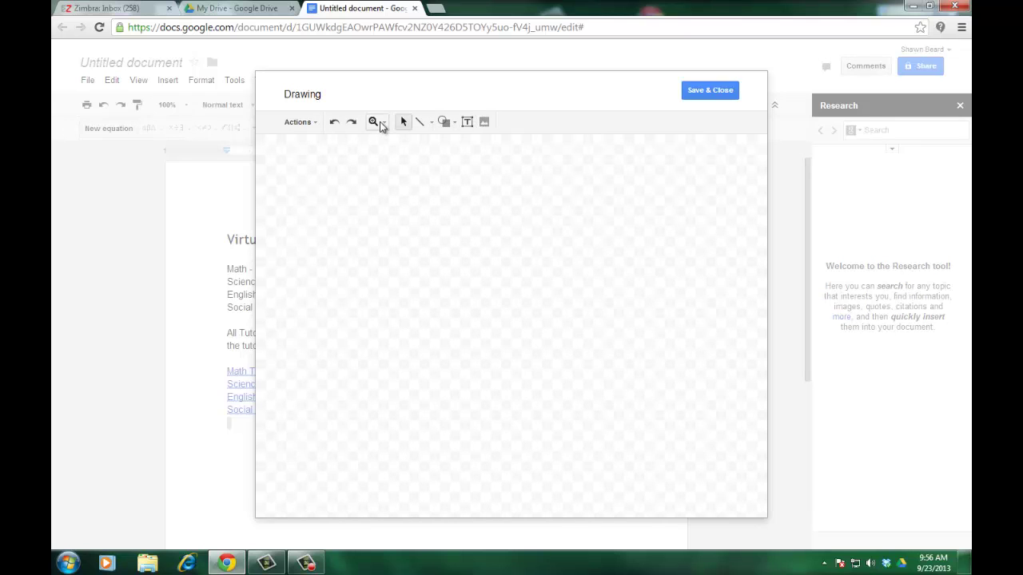
left_click(298, 122)
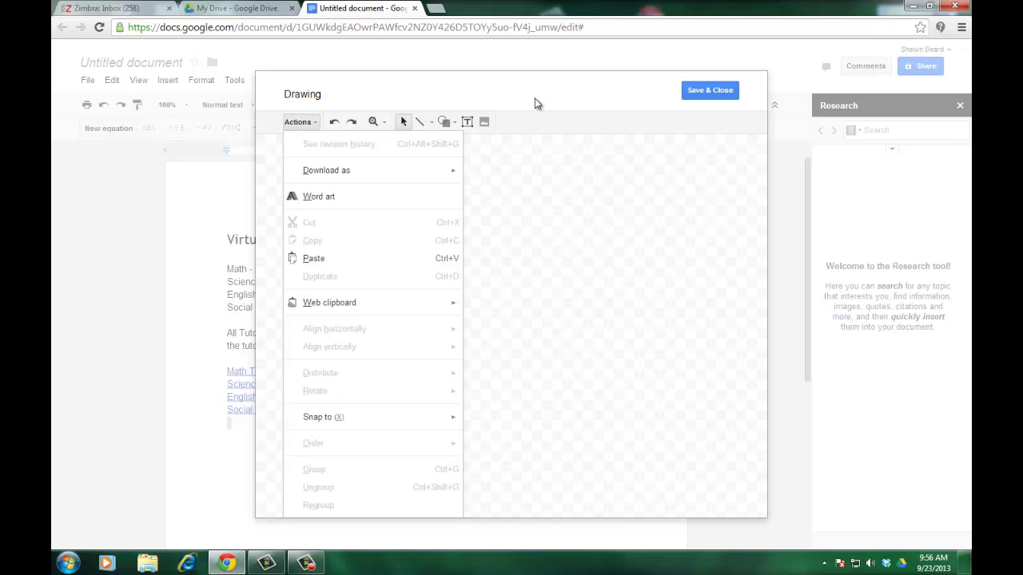
left_click(698, 91)
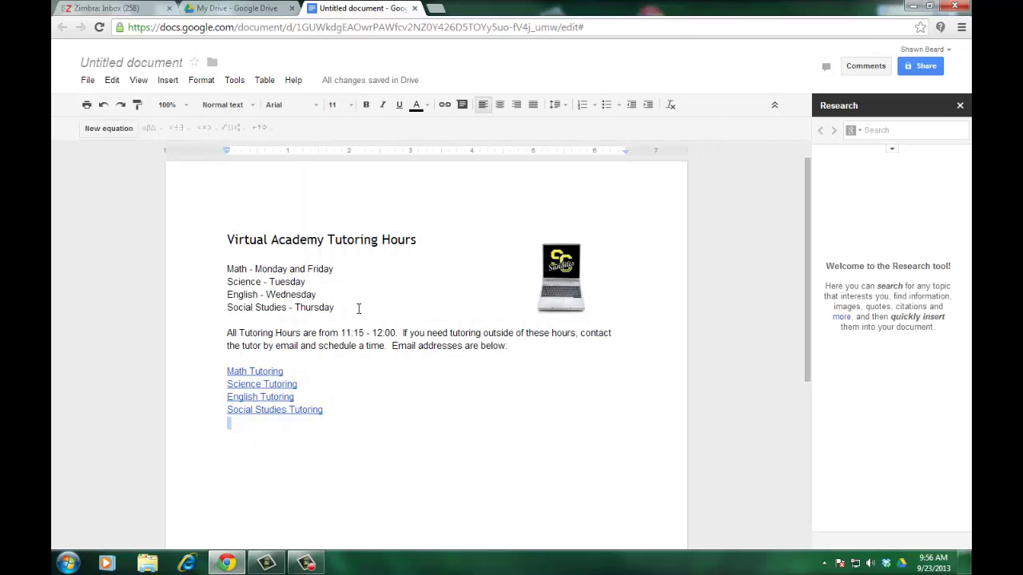
left_click(168, 81)
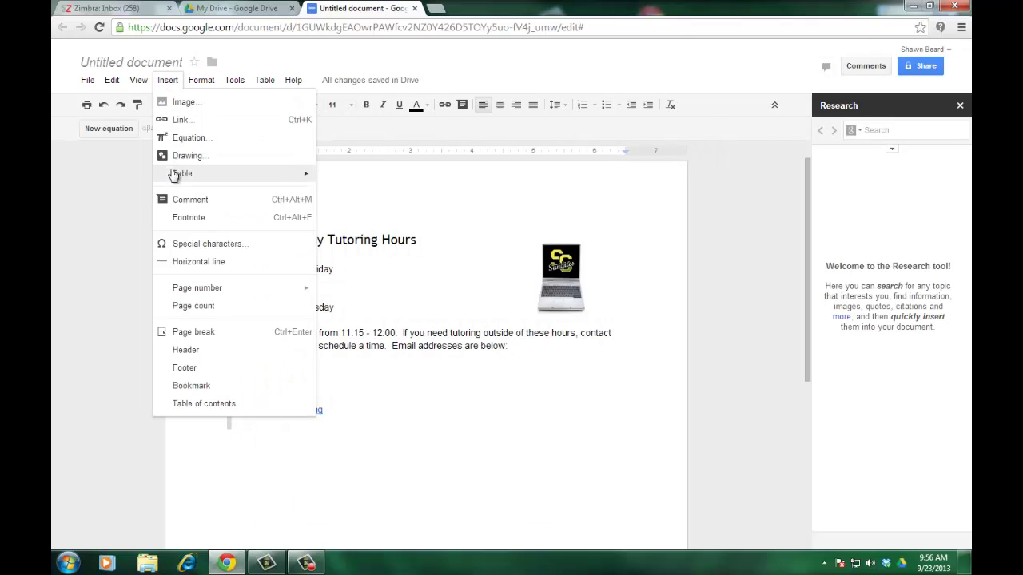
mouse_move(174, 176)
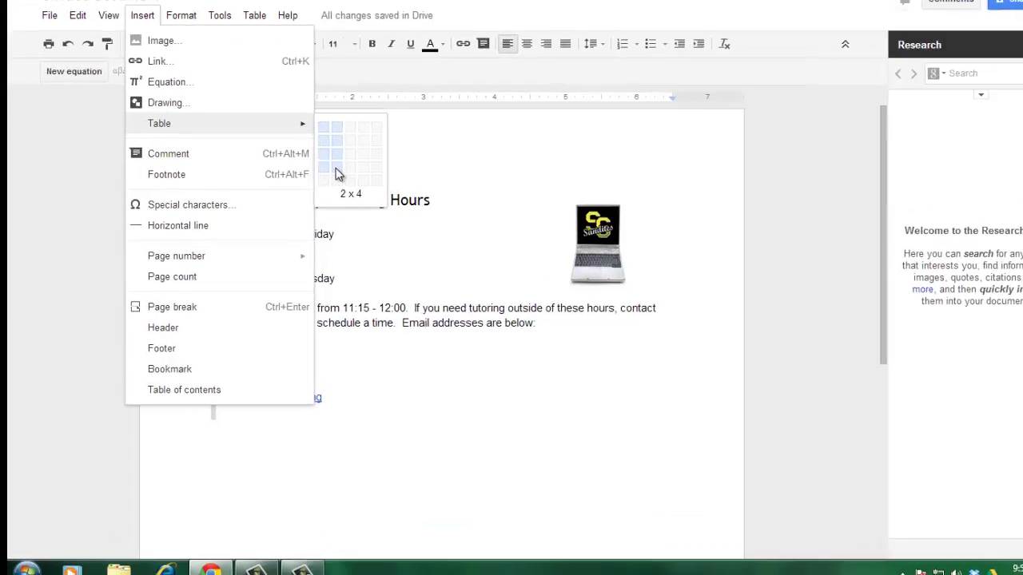
left_click(336, 175)
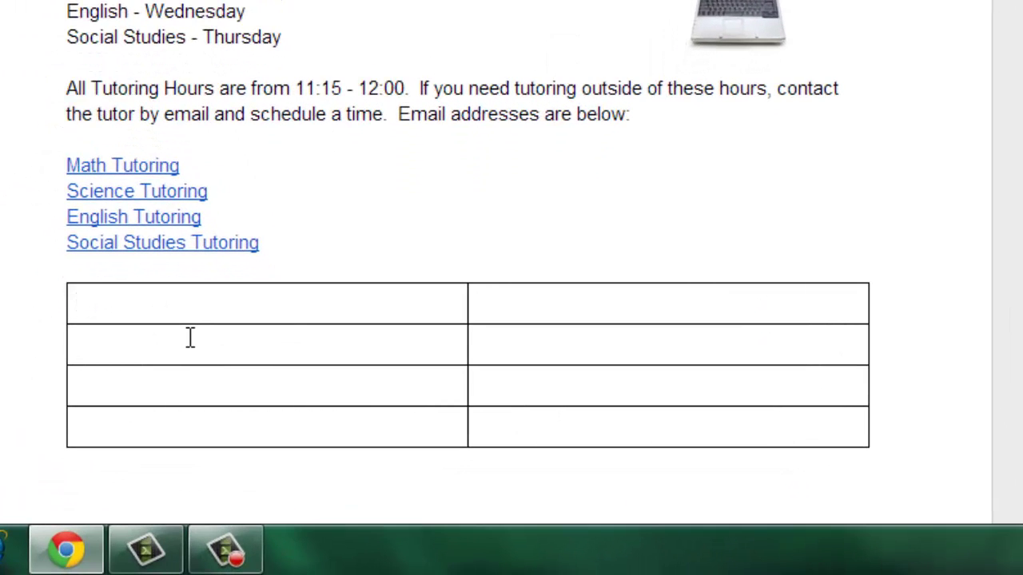
type("Math")
key("Tab")
type("11:15 - 12:")
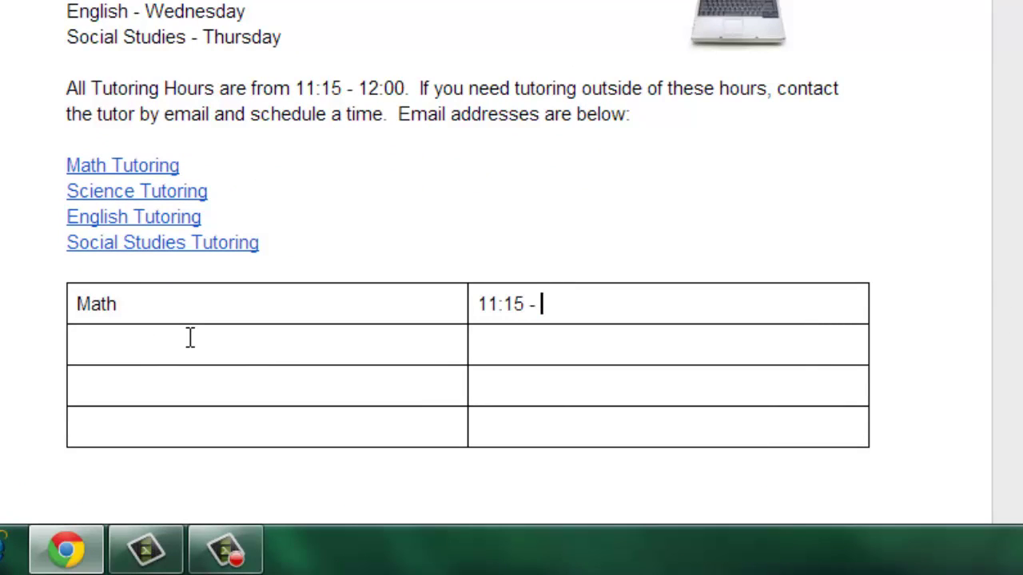
type("00")
key("Tab")
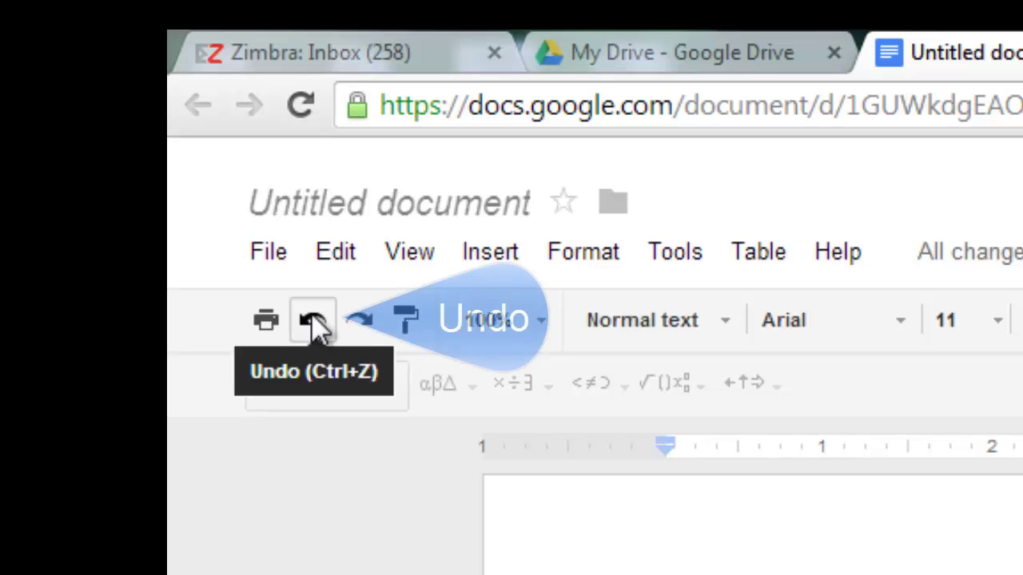
left_click(314, 322)
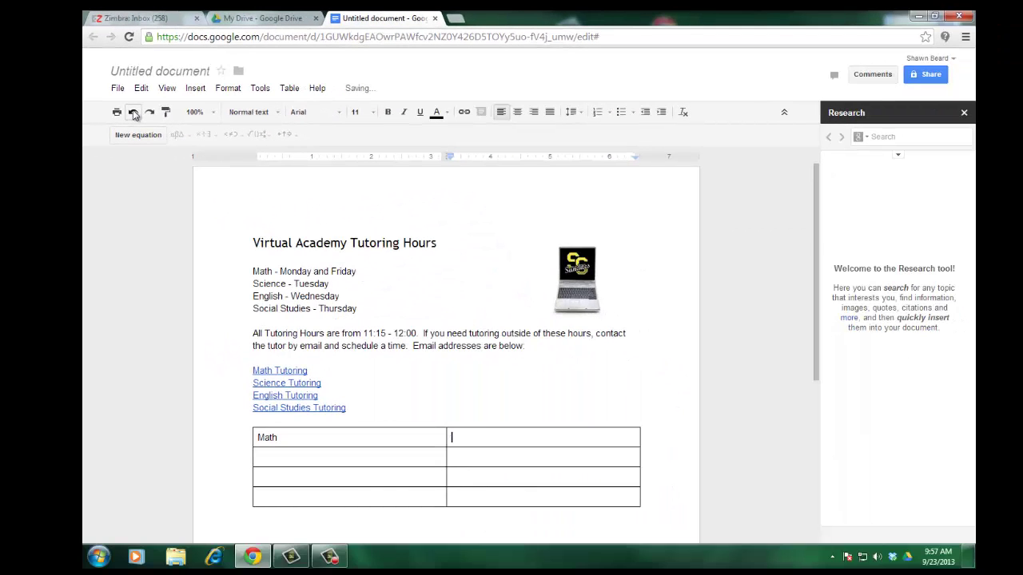
left_click(133, 114)
left_click(133, 114)
left_click(133, 114)
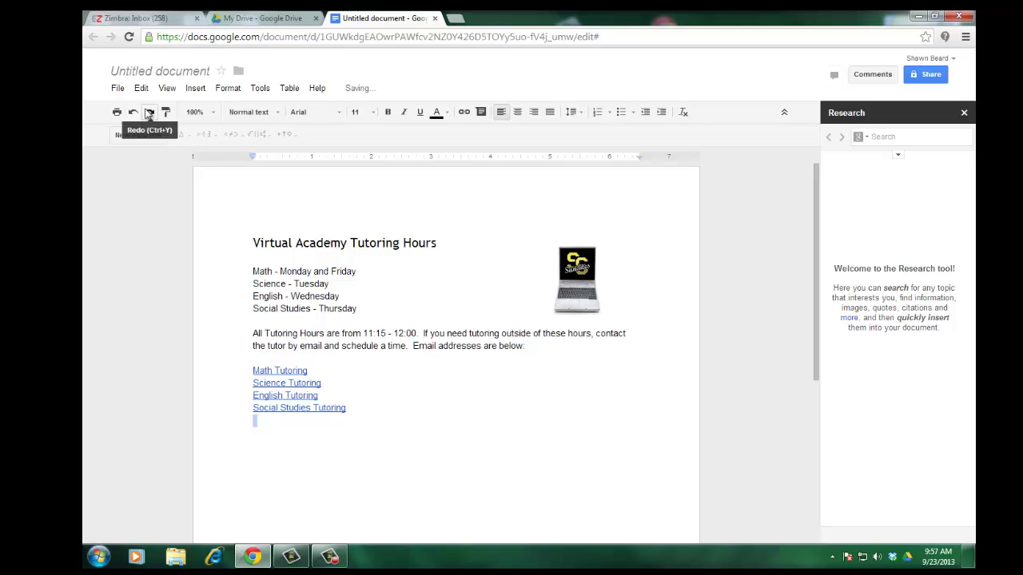
left_click(147, 113)
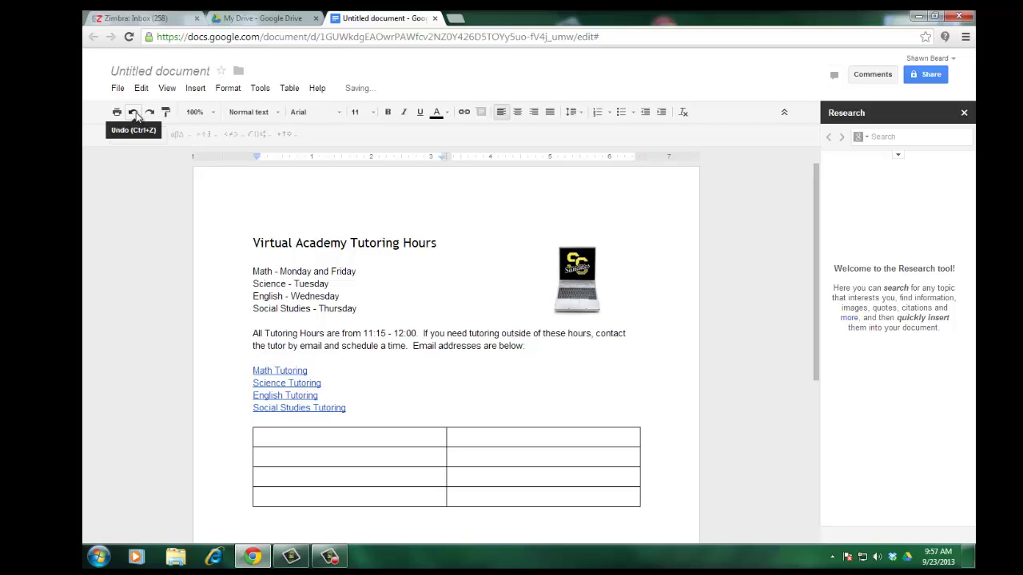
left_click(133, 113)
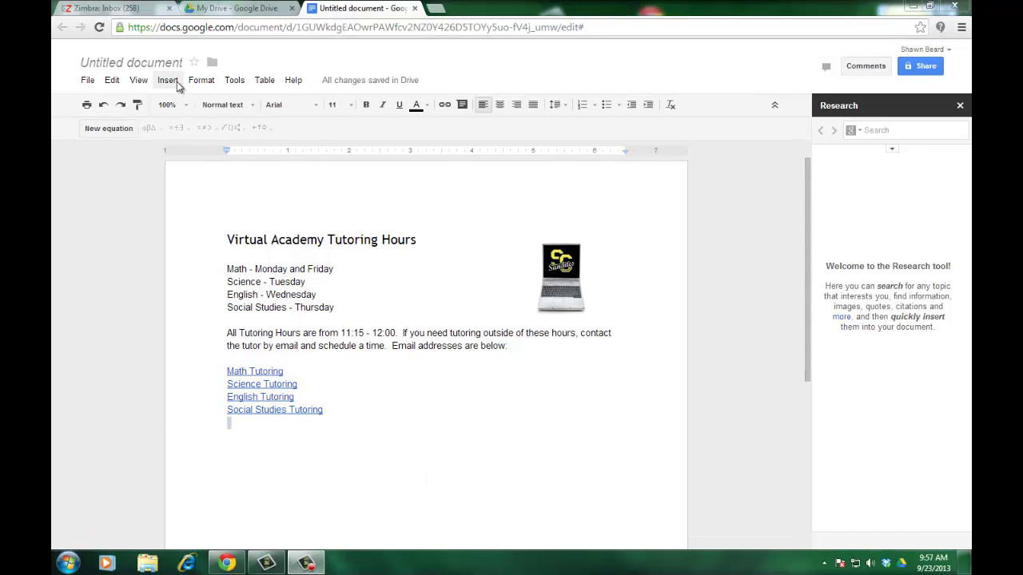
left_click(176, 85)
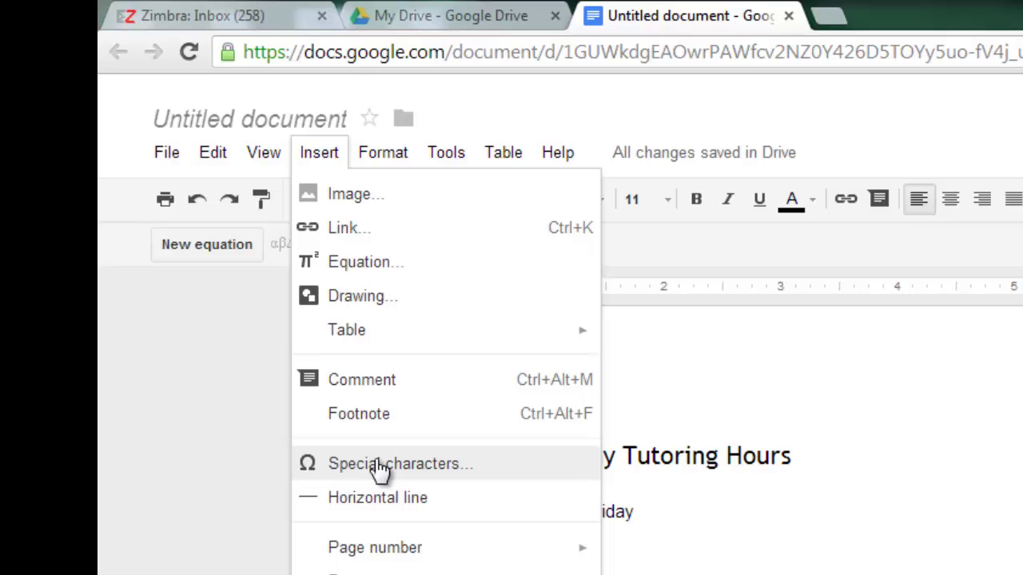
left_click(378, 464)
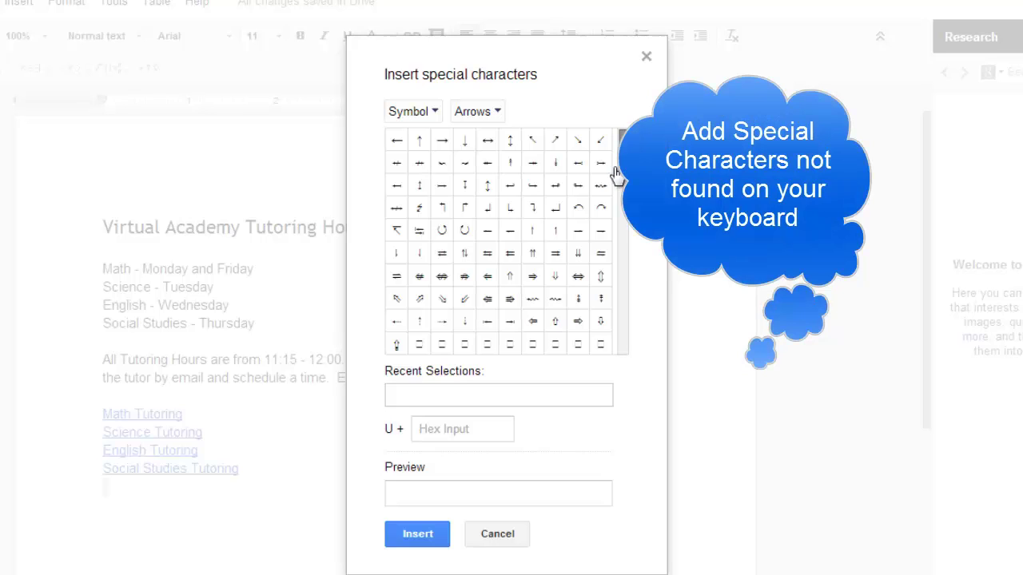
left_click(440, 113)
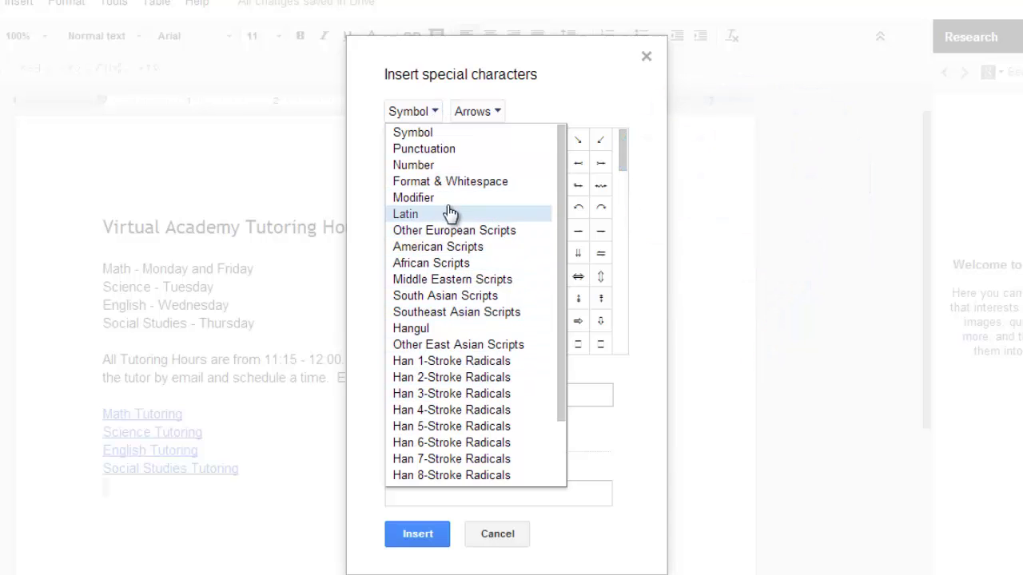
left_click(449, 149)
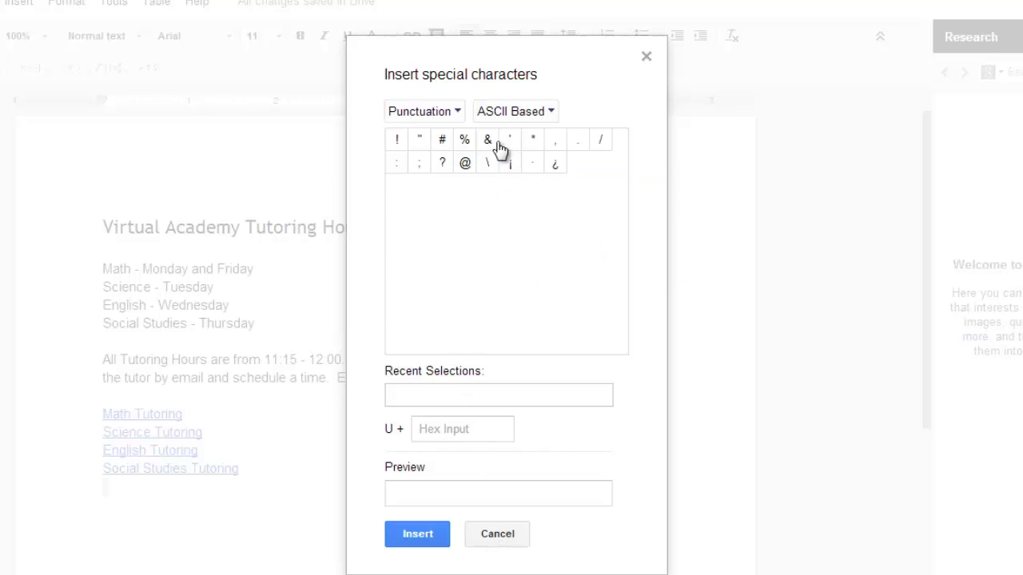
left_click(459, 114)
left_click(543, 535)
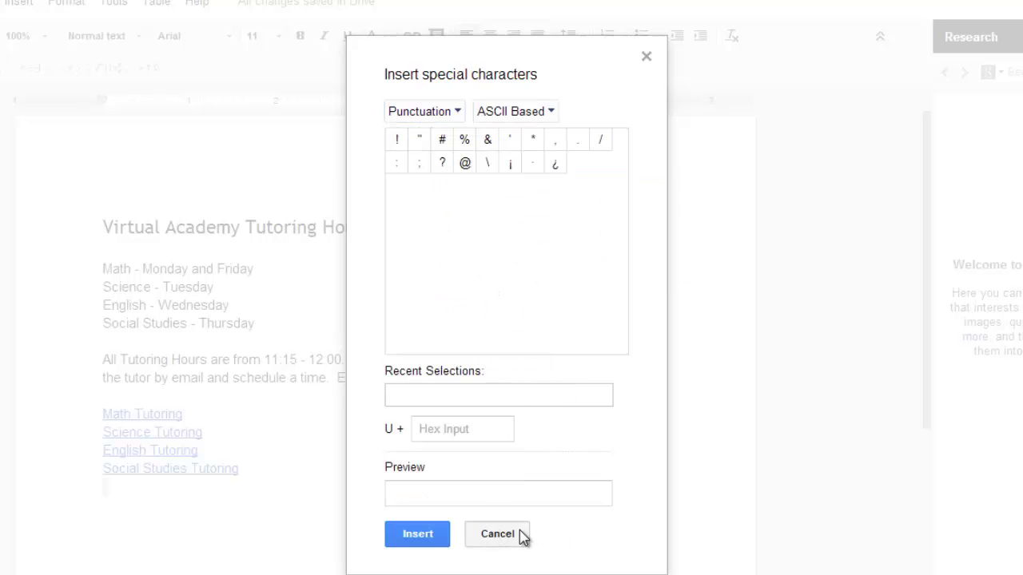
left_click(520, 535)
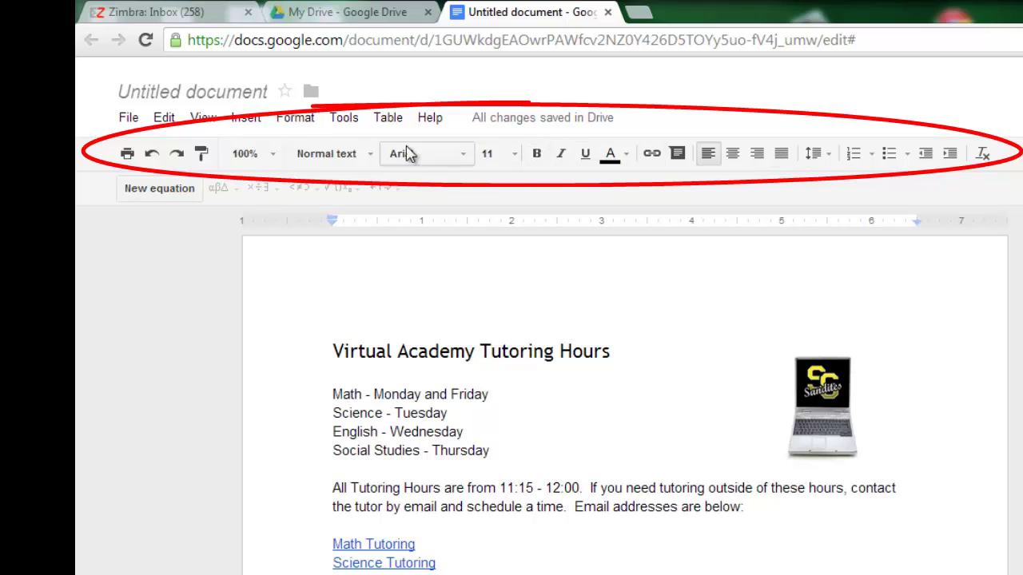
Make the word Math bold, italic and blue.
double_click(348, 394)
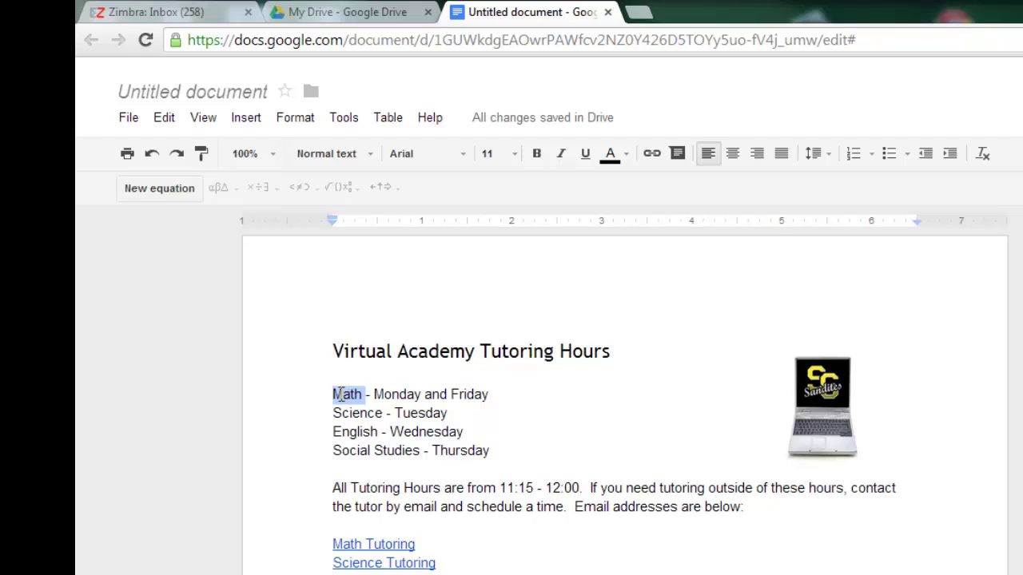
left_click(542, 155)
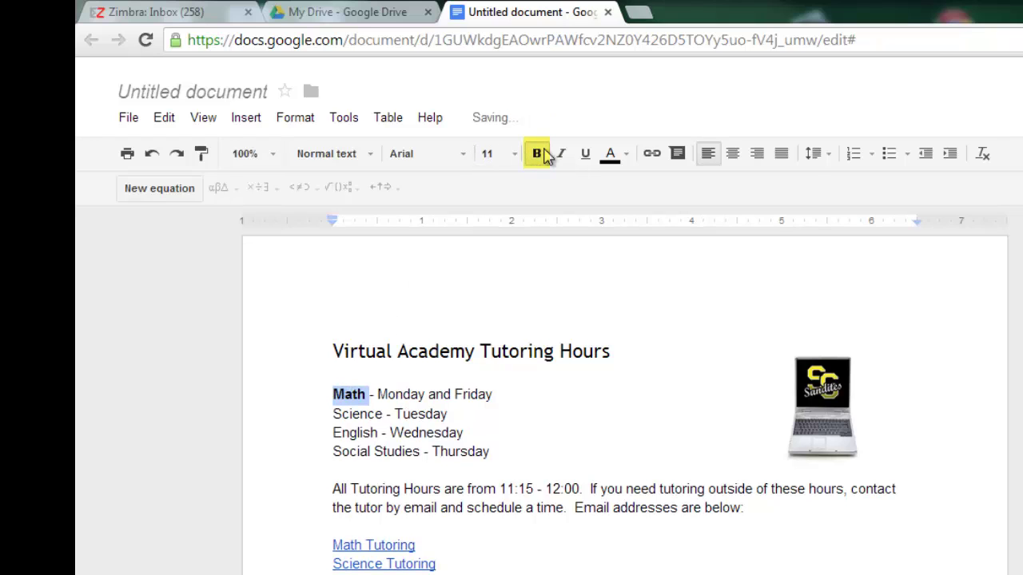
double_click(361, 415)
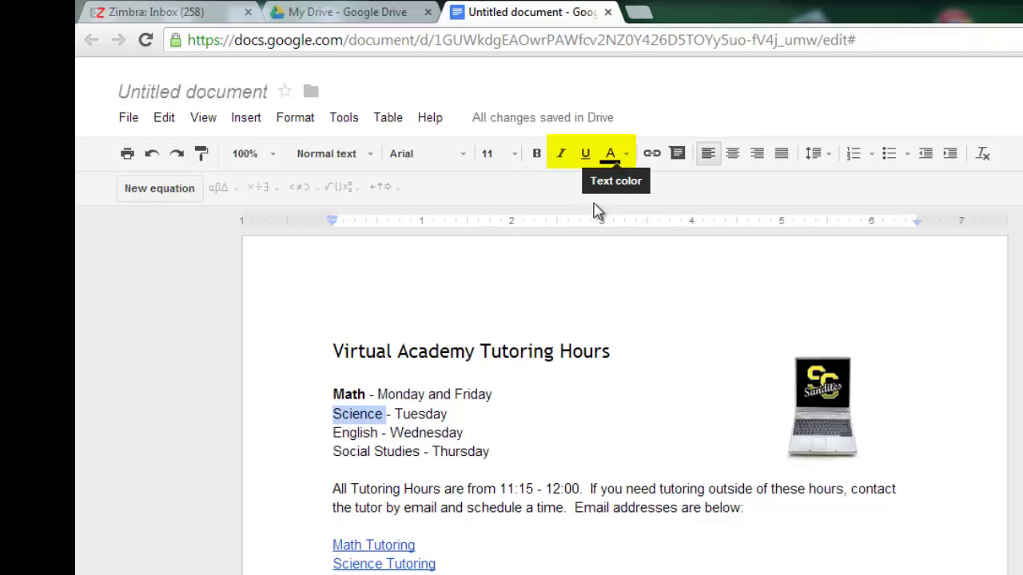
double_click(352, 399)
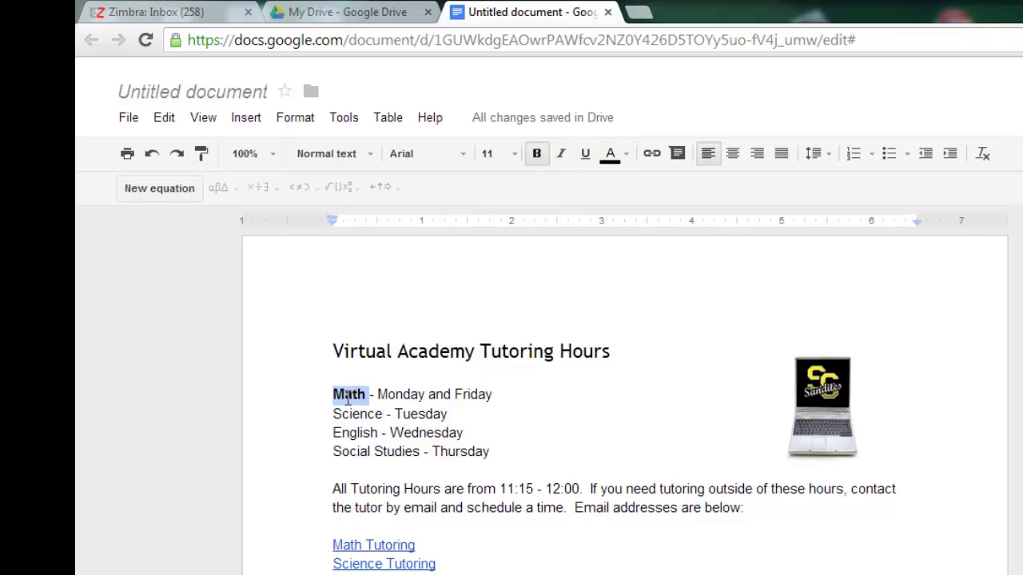
left_click(560, 154)
left_click(628, 157)
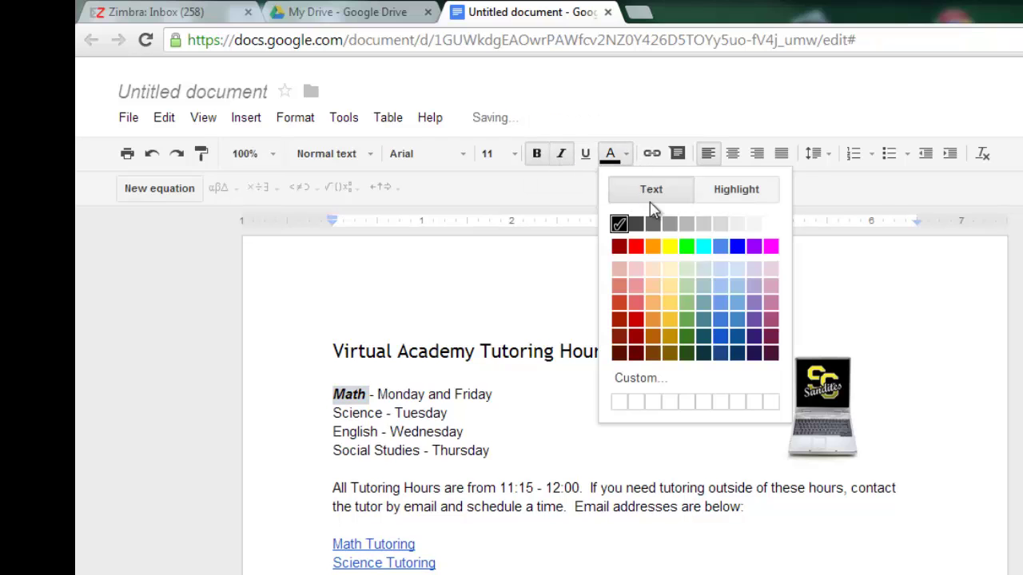
left_click(724, 250)
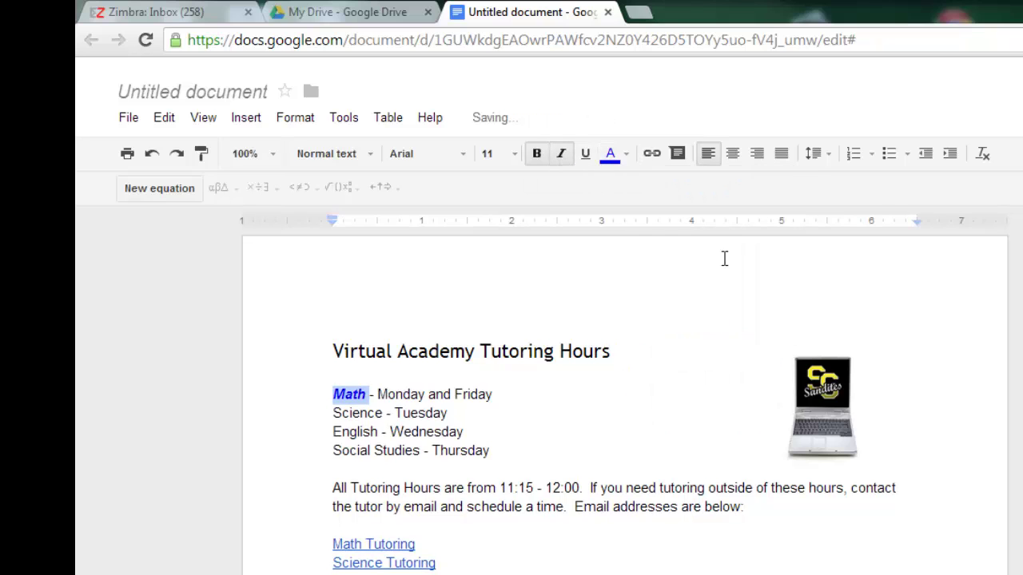
left_click(639, 429)
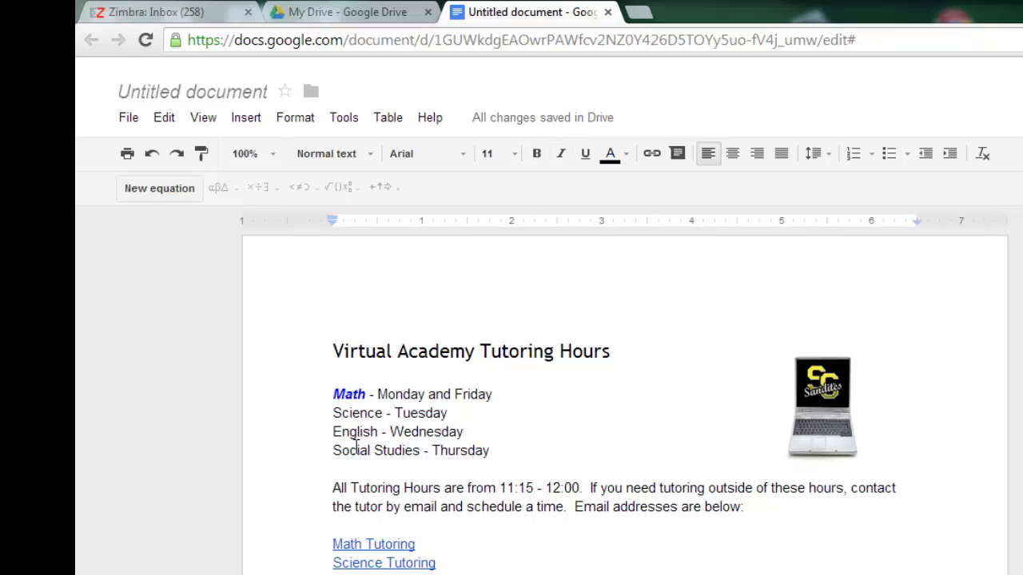
Paint Math's formatting onto Science, English and Social Studies.
left_click(343, 393)
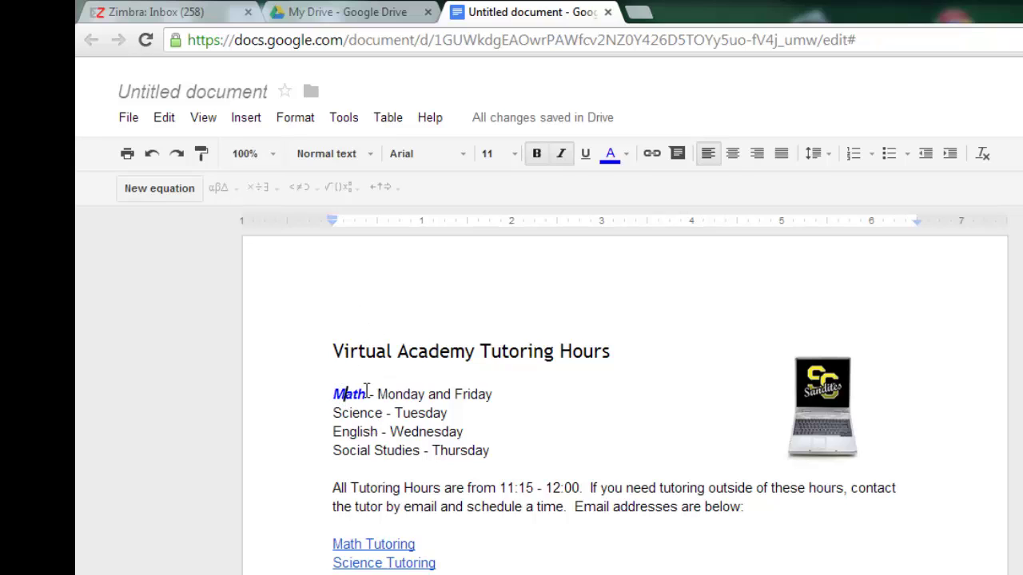
left_click(202, 156)
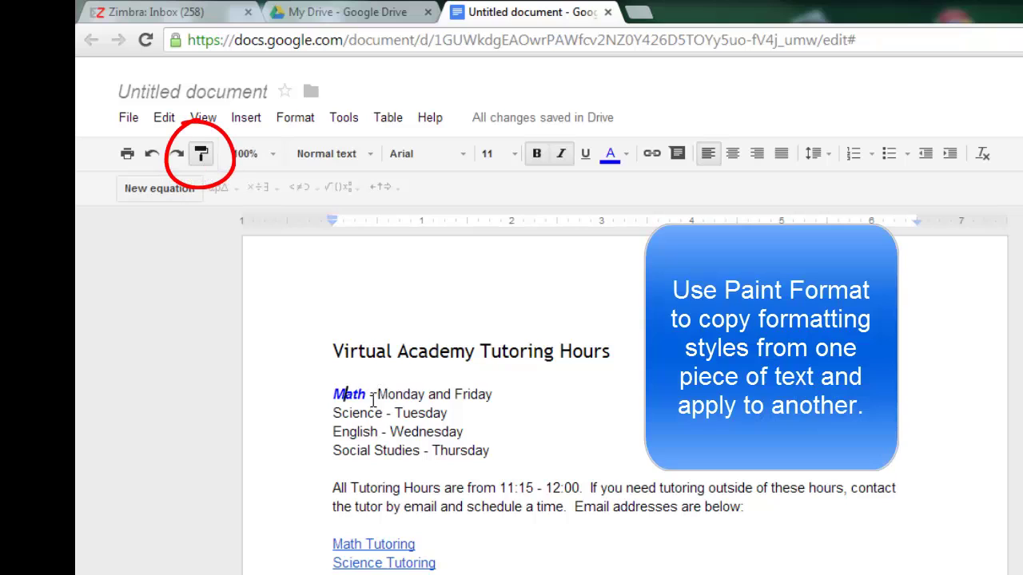
left_click_drag(336, 411, 384, 411)
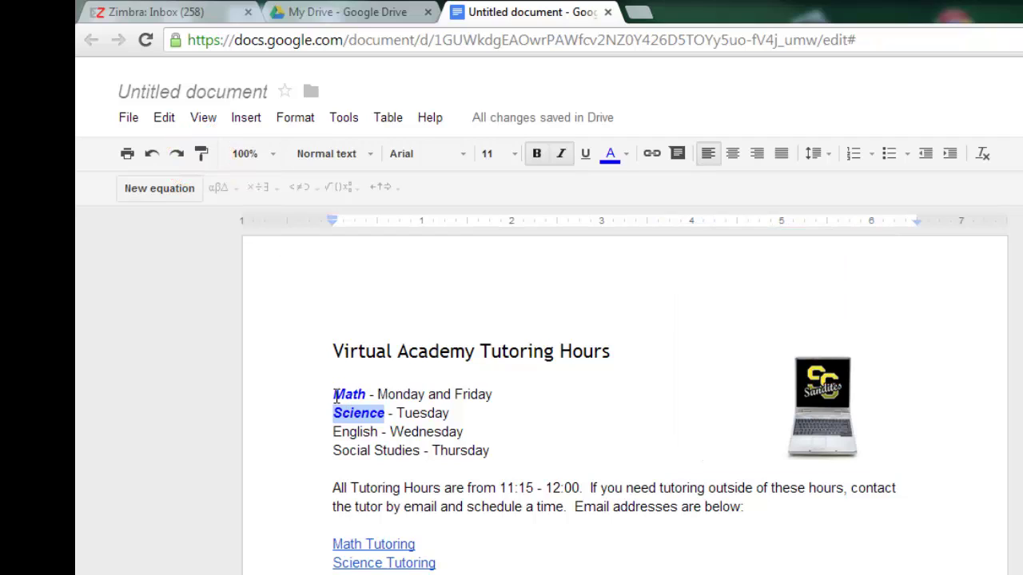
left_click(204, 156)
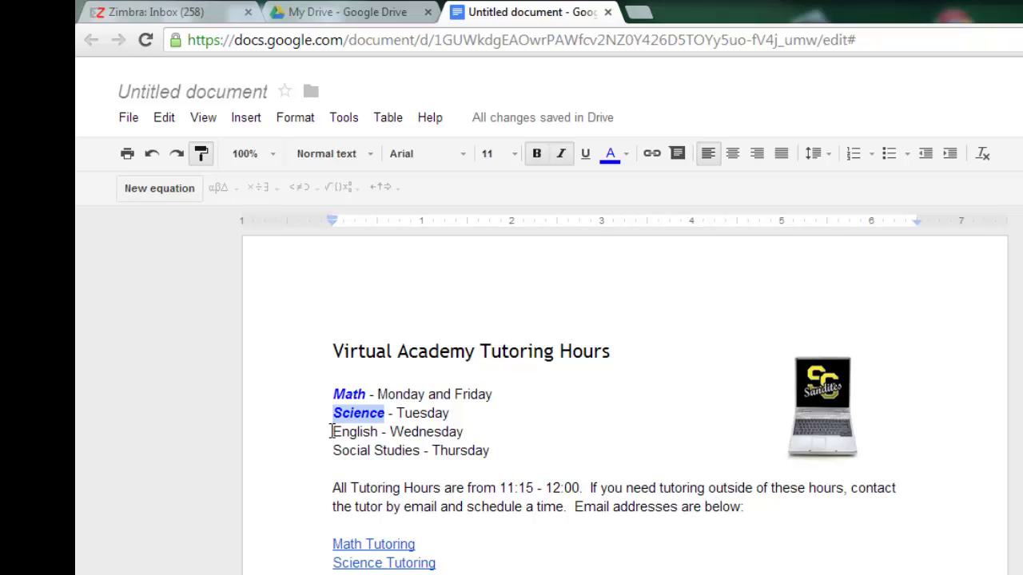
left_click_drag(333, 431, 379, 424)
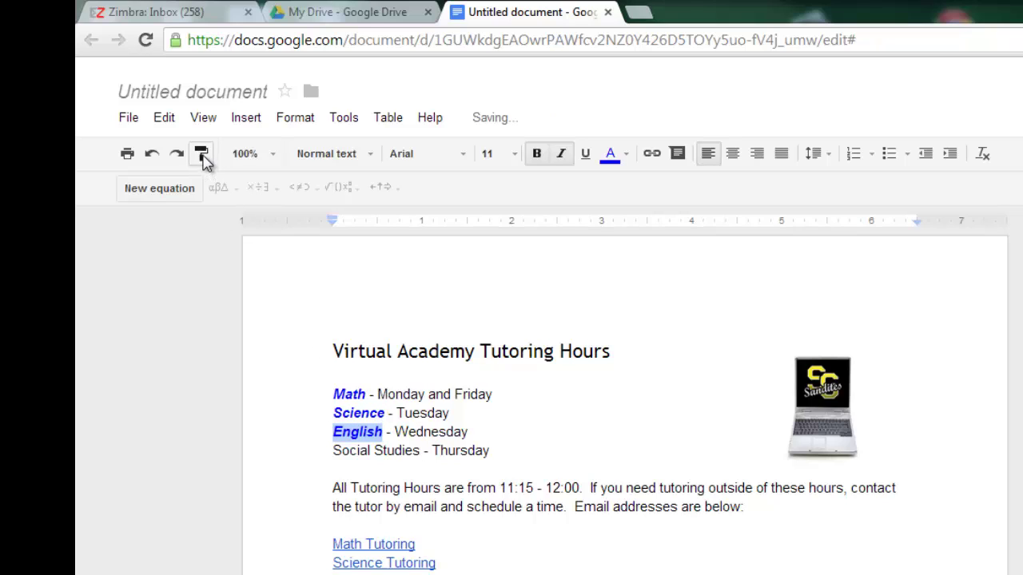
left_click(516, 426)
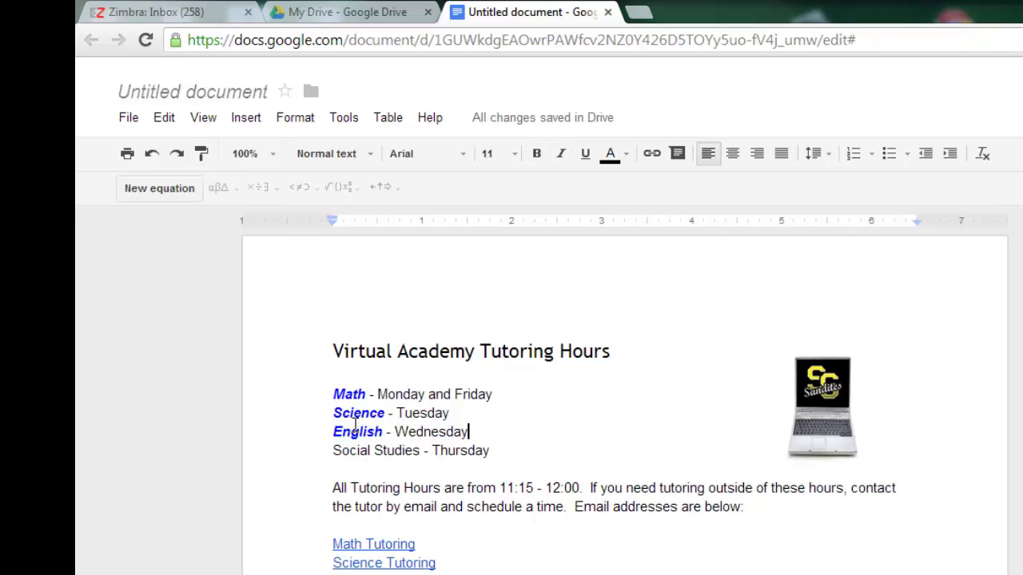
left_click(353, 431)
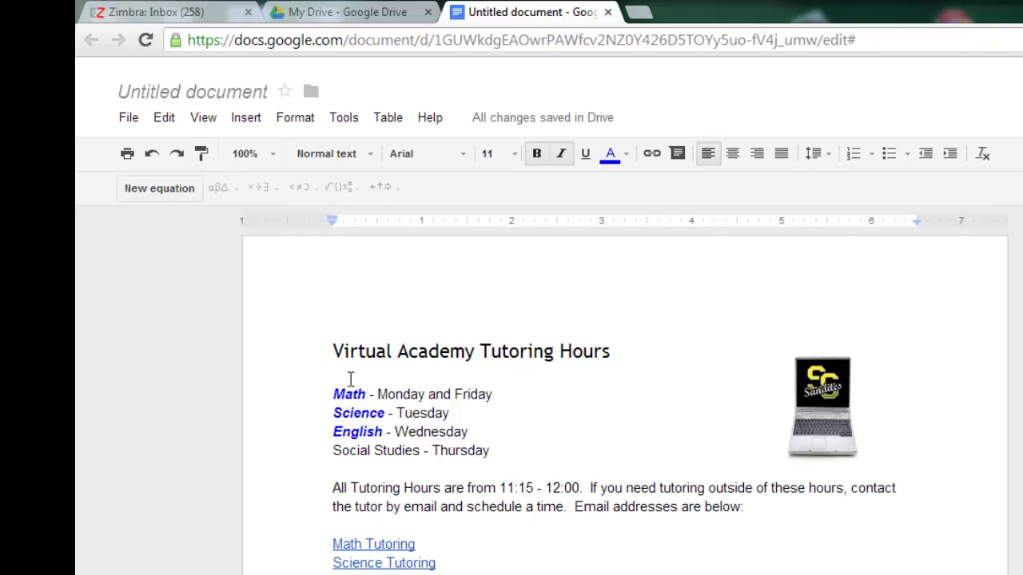
left_click(200, 156)
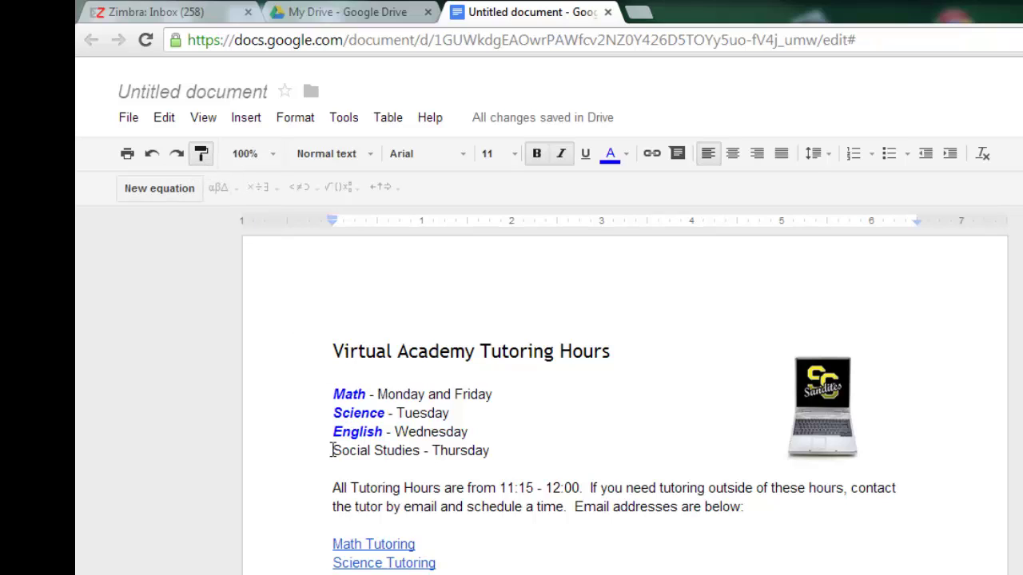
left_click_drag(333, 450, 420, 445)
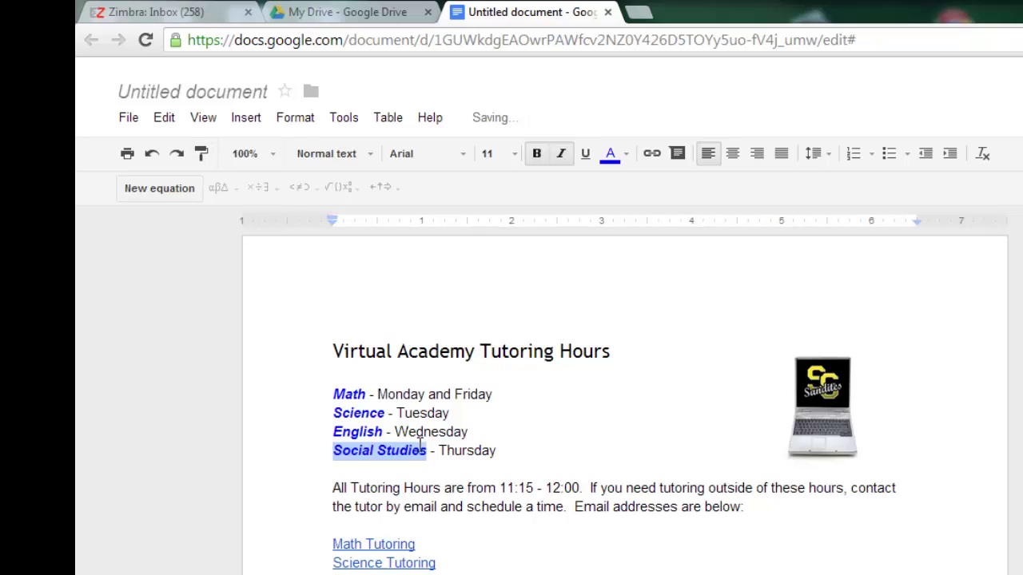
key("ctrl+alt+shift+i")
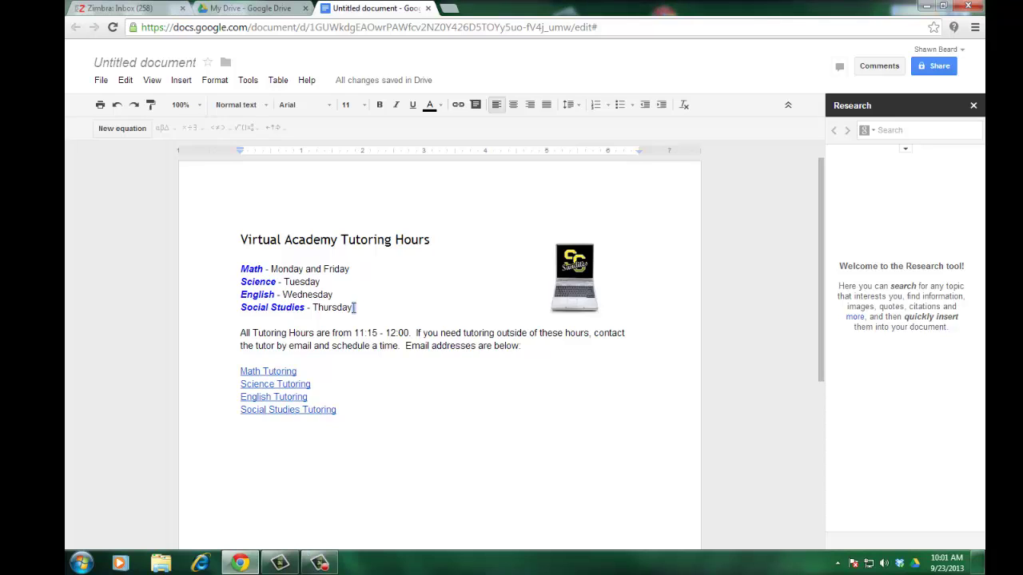
Turn the four subject lines into a bulleted list with the default bullets.
left_click_drag(355, 307, 237, 269)
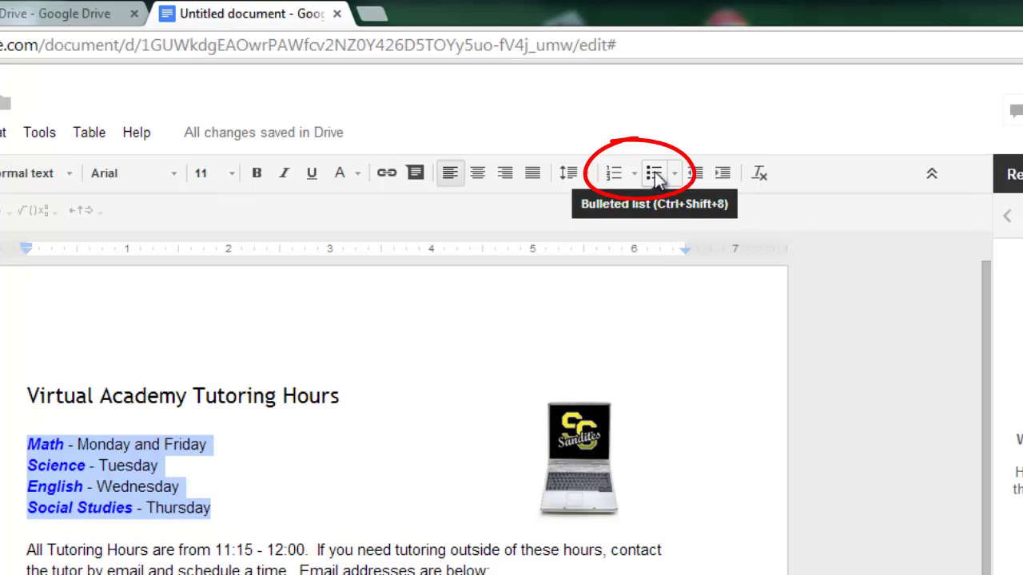
left_click(655, 176)
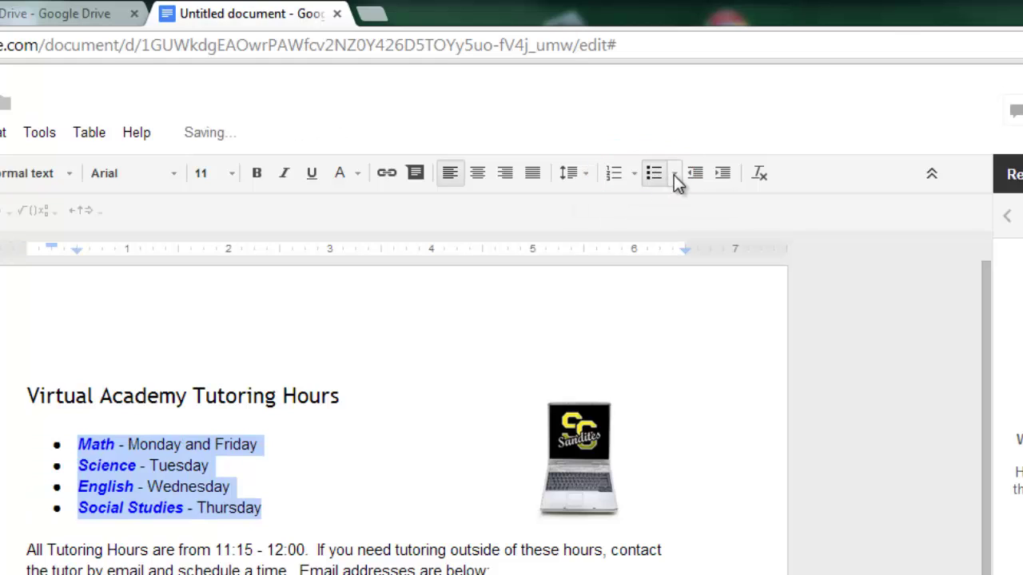
left_click(674, 174)
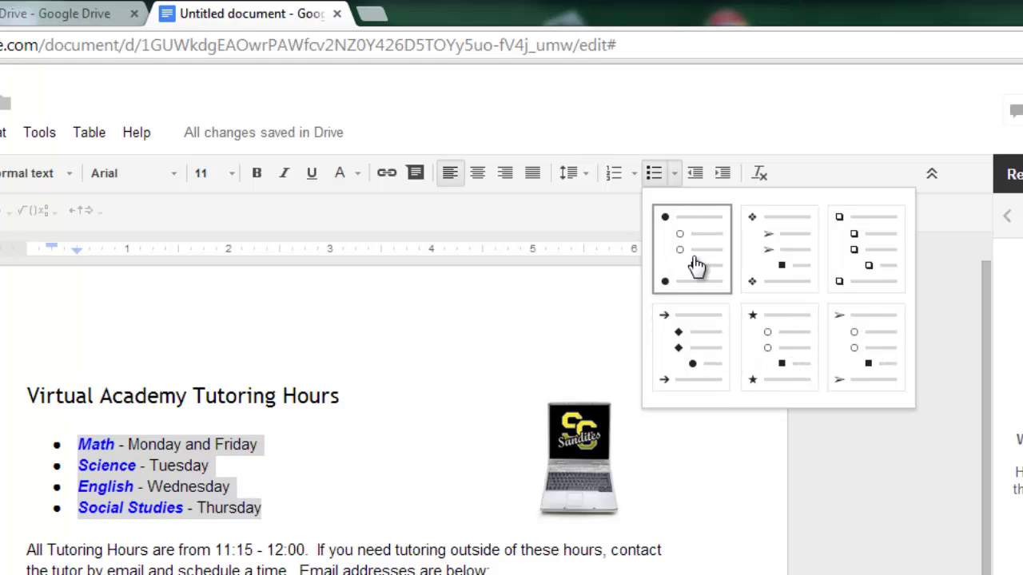
left_click(560, 334)
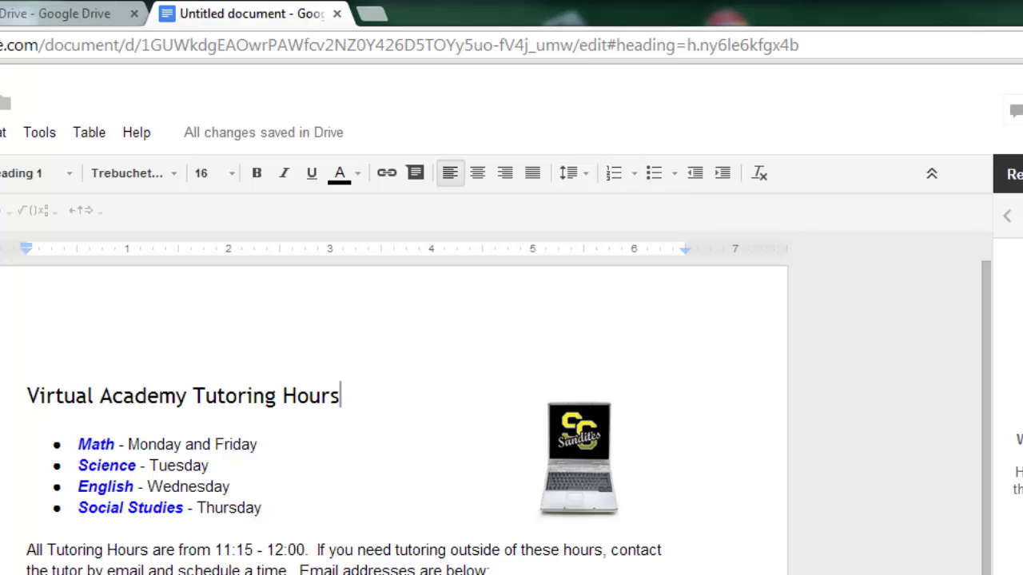
Turn the four tutoring links into a bulleted list.
left_click_drag(376, 524, 247, 472)
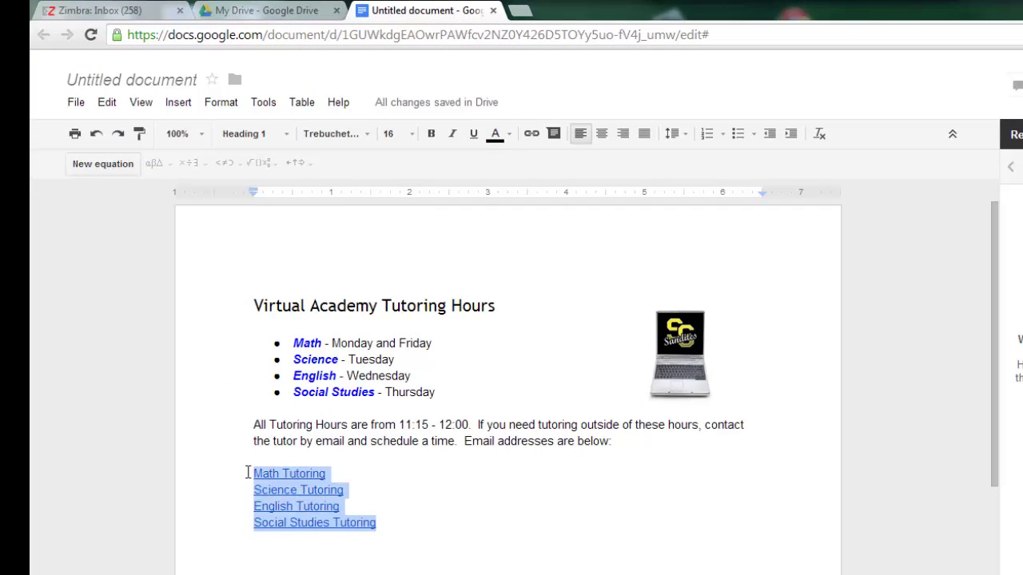
left_click(738, 134)
left_click(512, 391)
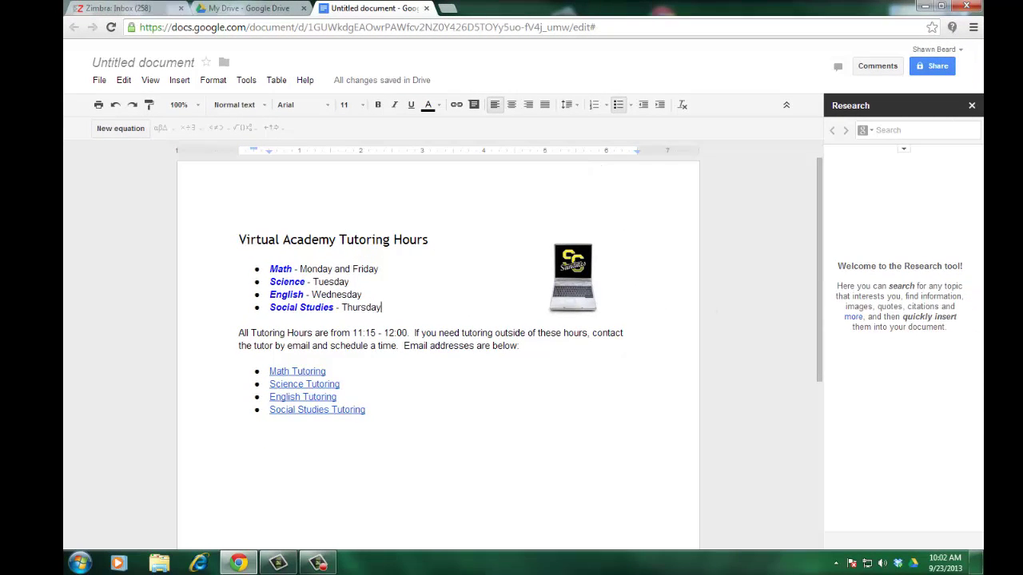
Misspell 'hours' as 'hourrs' and view its right-click spelling suggestions.
key("ctrl+u")
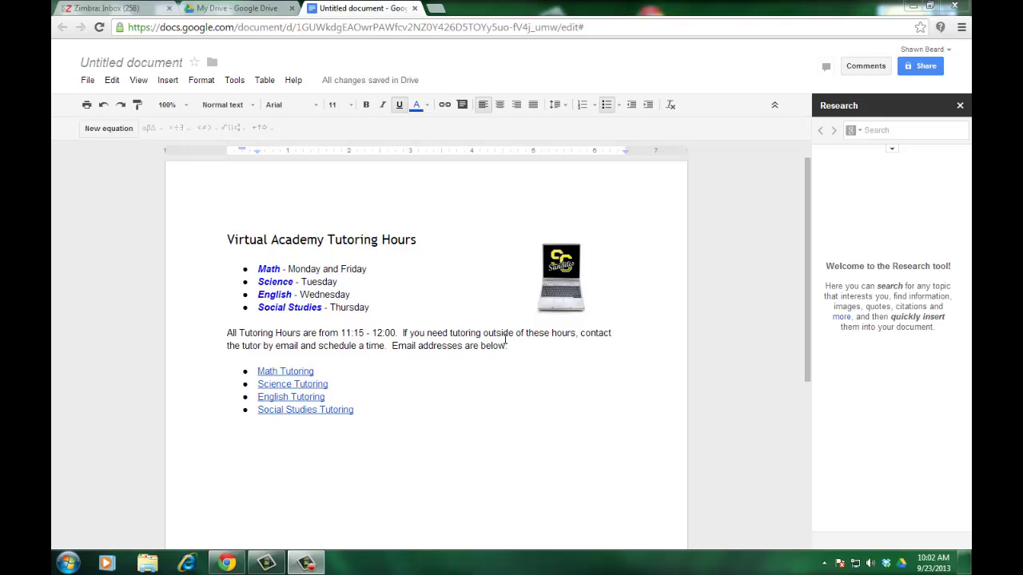
left_click(561, 334)
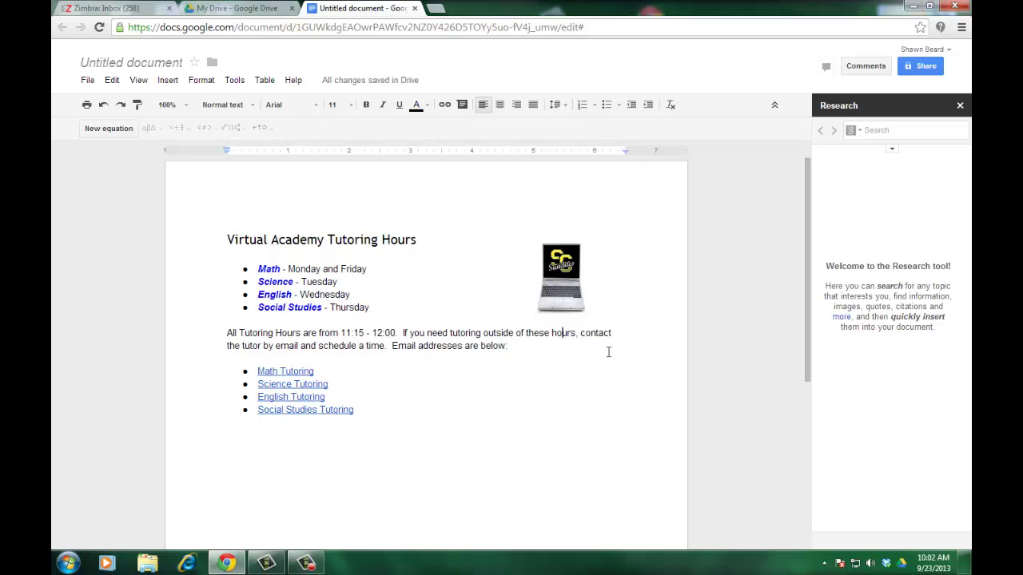
key("Delete")
key("Delete")
type("ur")
right_click(563, 335)
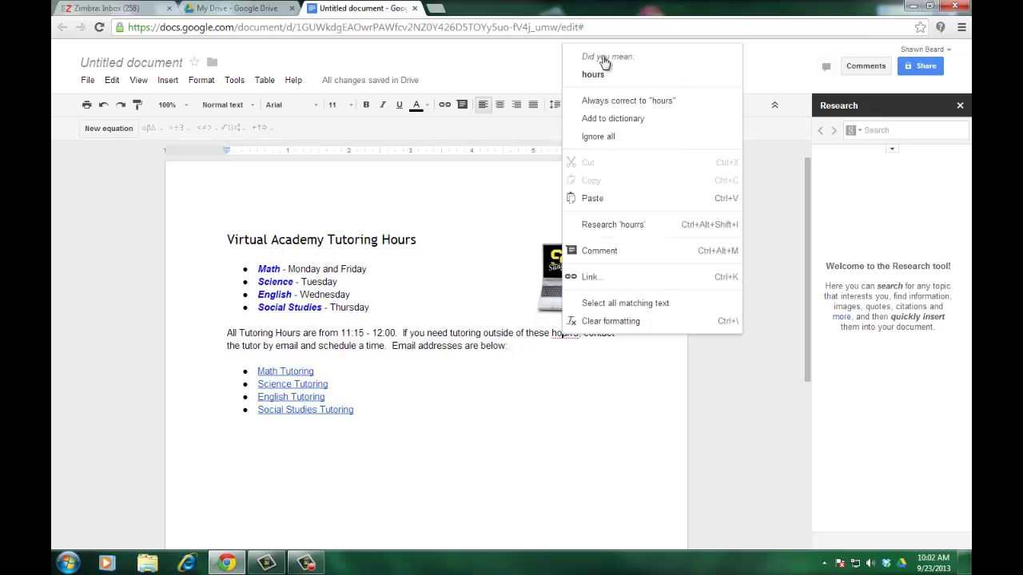
left_click(551, 364)
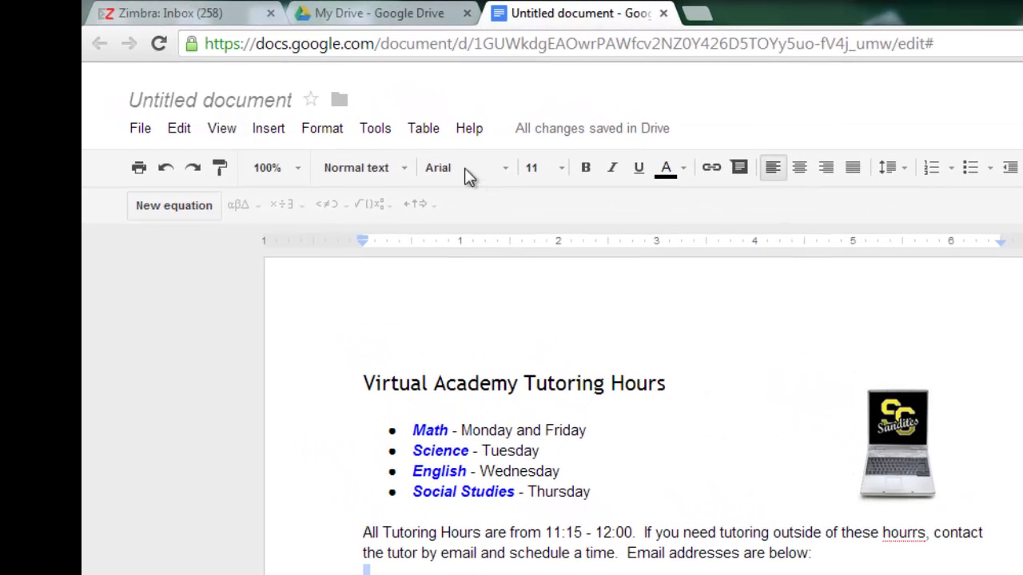
Run Tools > Spelling and change 'hourrs' back to 'hours'.
left_click(386, 130)
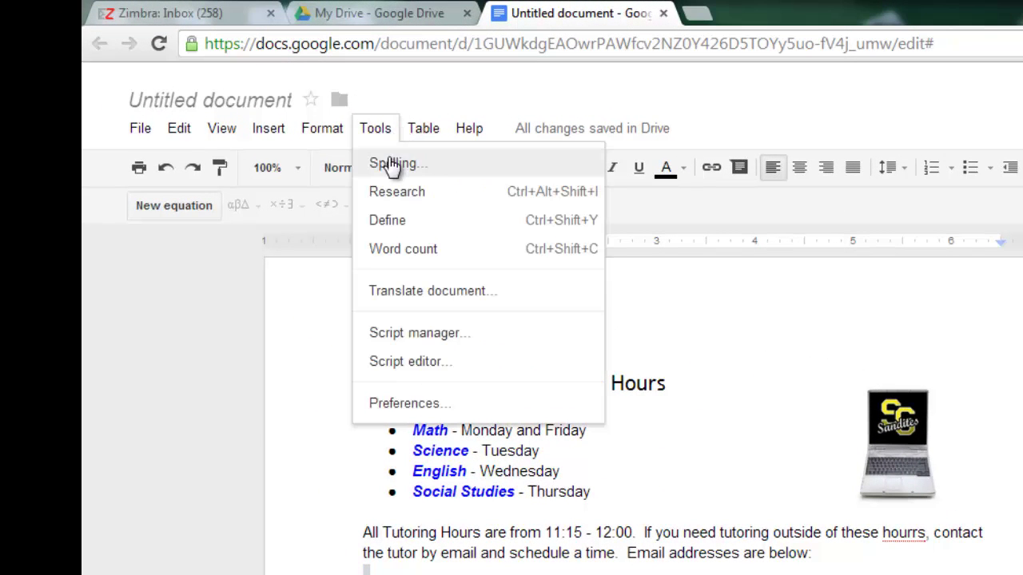
left_click(388, 163)
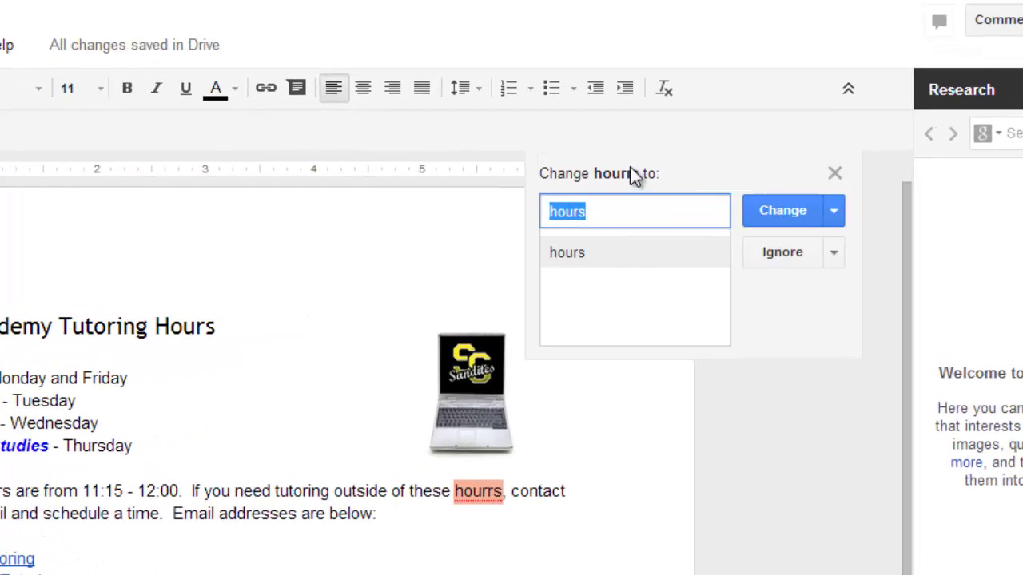
left_click(771, 211)
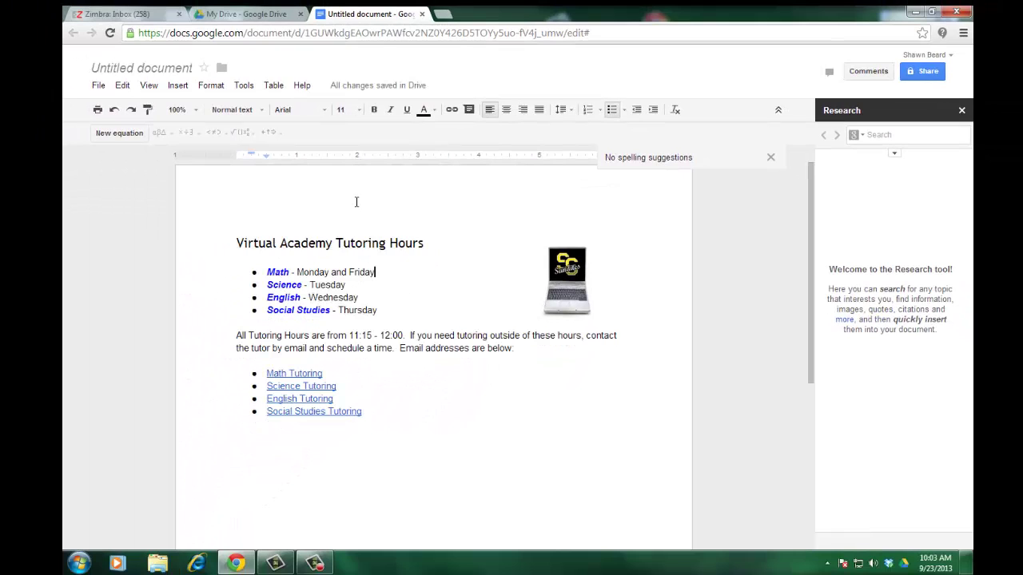
Close the spelling check and select all text from the title through Social Studies Tutoring.
key("Escape")
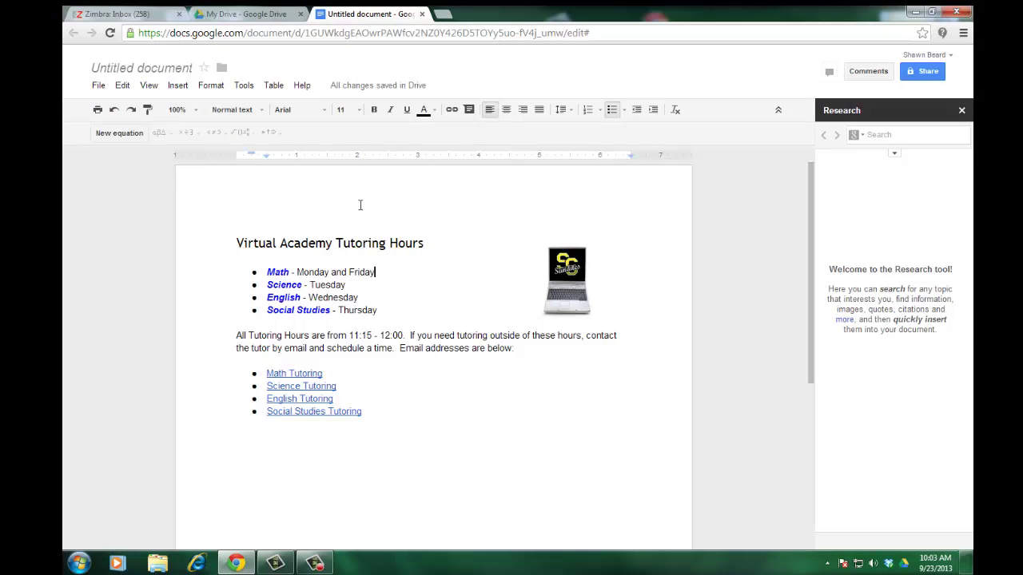
left_click(248, 88)
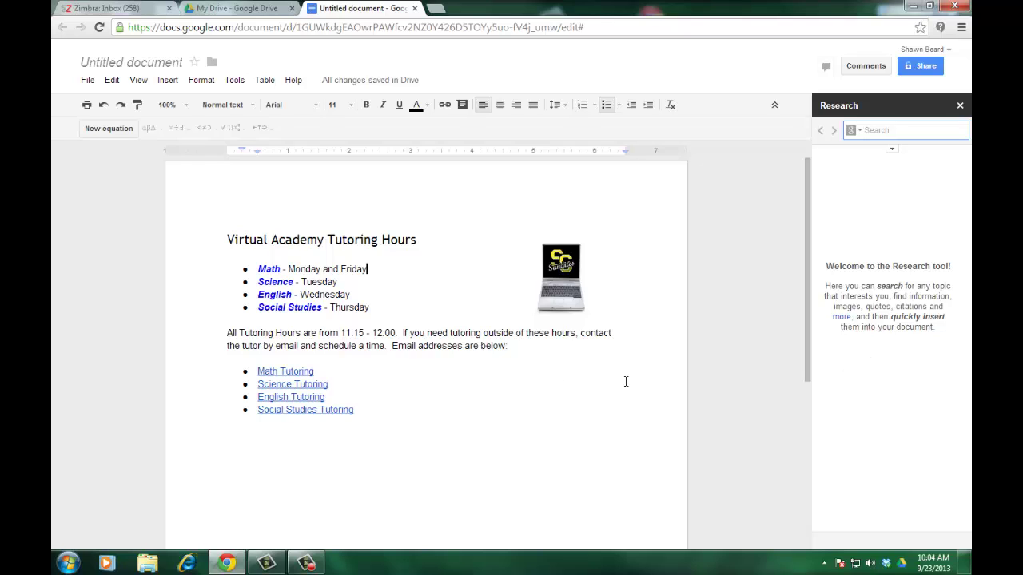
mouse_move(364, 409)
left_mouse_down()
mouse_move(307, 392)
mouse_move(260, 348)
mouse_move(216, 235)
left_mouse_up()
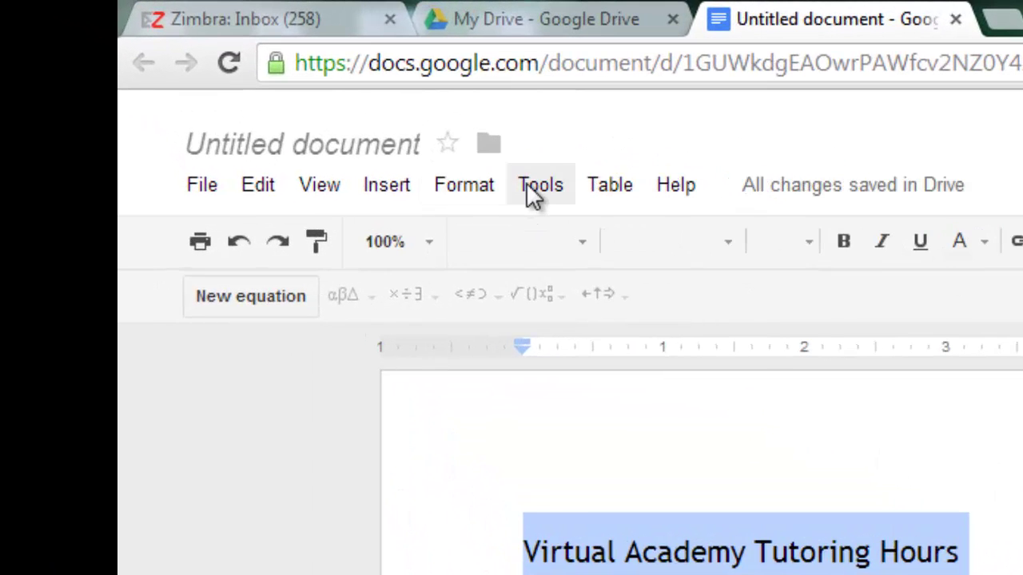
Set up a Russian translation of the document titled 'Russian copy Tutoring Hours'.
left_click(234, 80)
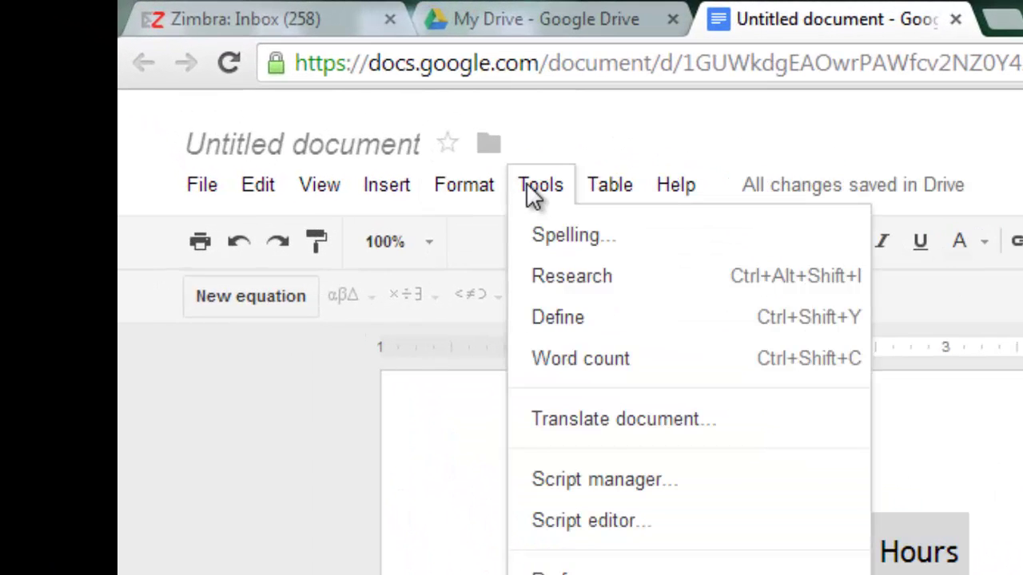
left_click(621, 421)
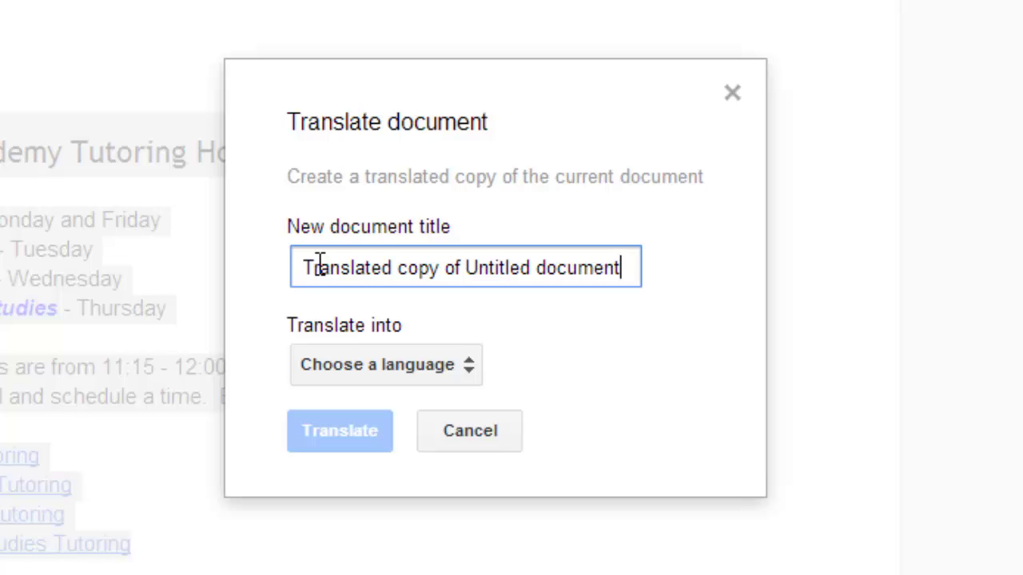
left_click(414, 372)
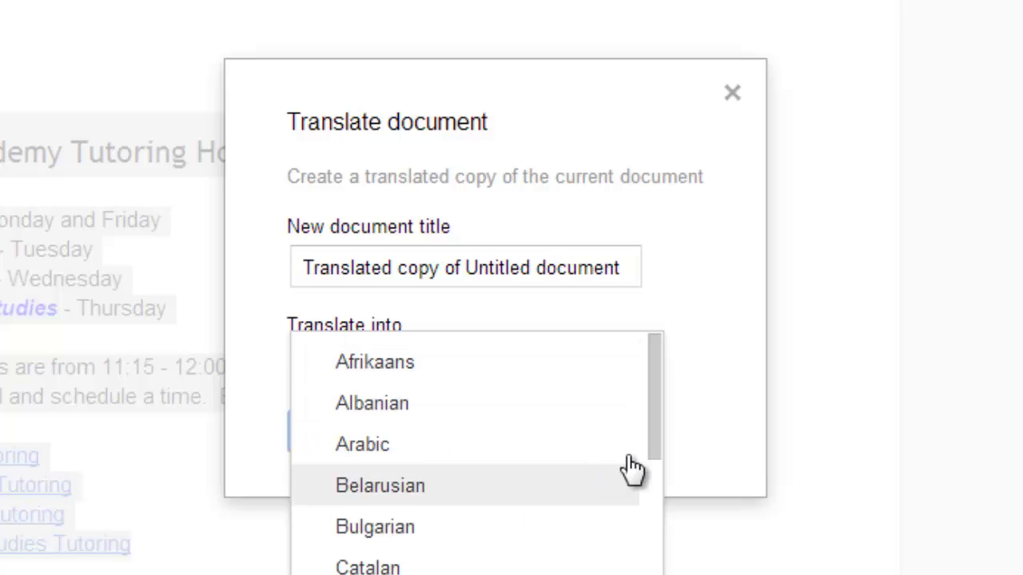
scroll(657, 432, "down", 3)
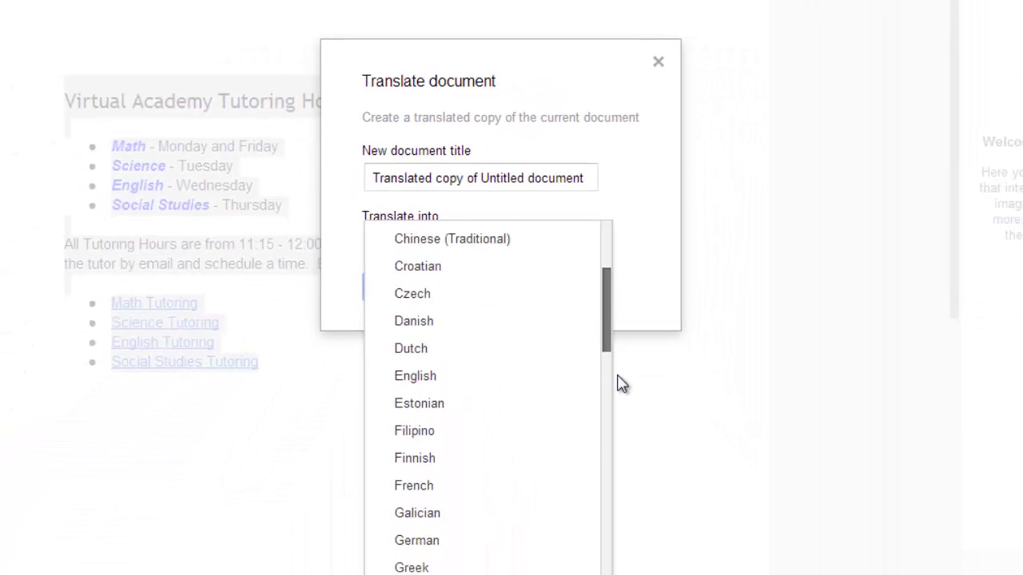
scroll(609, 447, "down", 10)
left_click(422, 402)
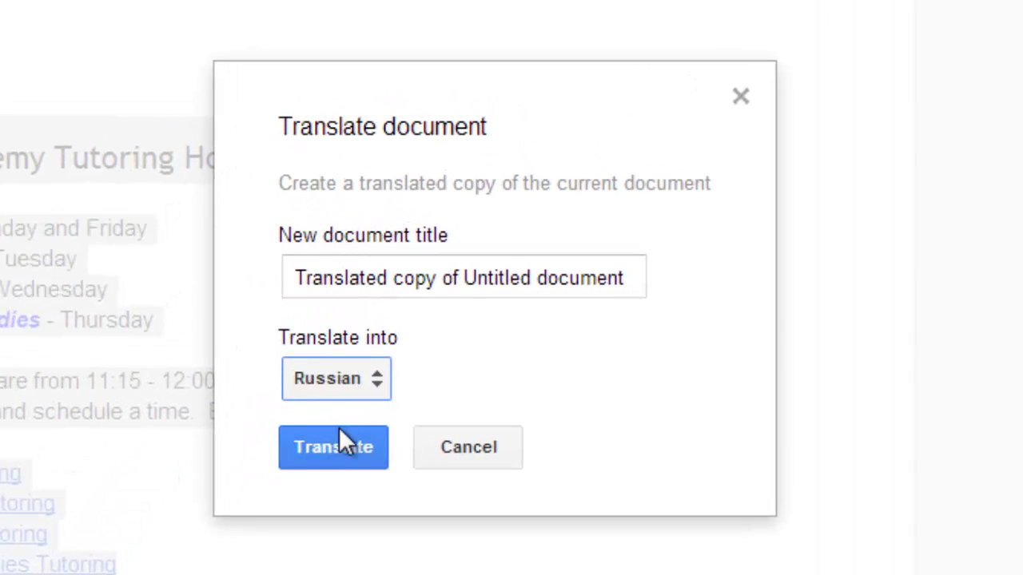
left_click(333, 455)
left_click_drag(289, 276, 641, 269)
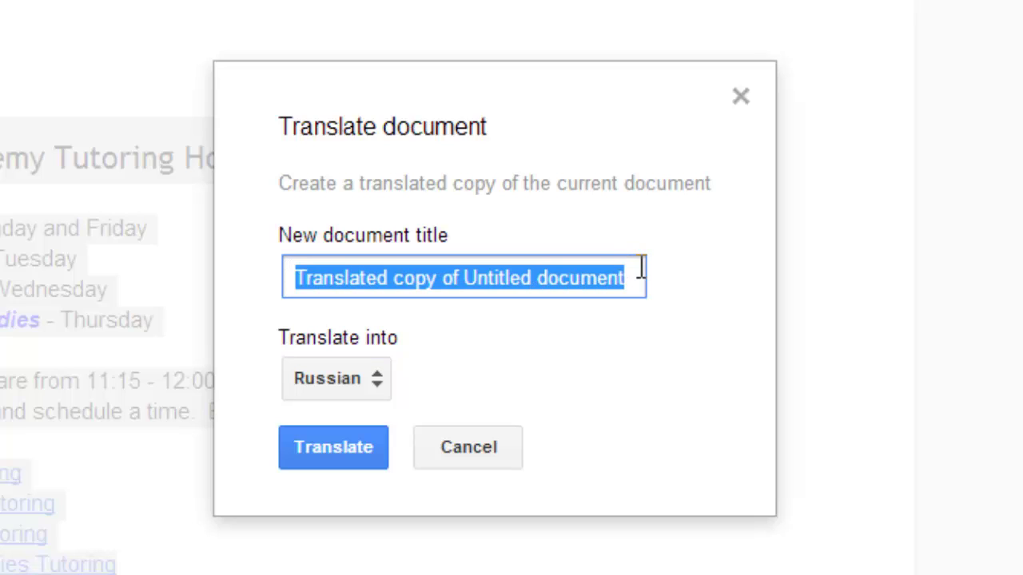
type("Russia")
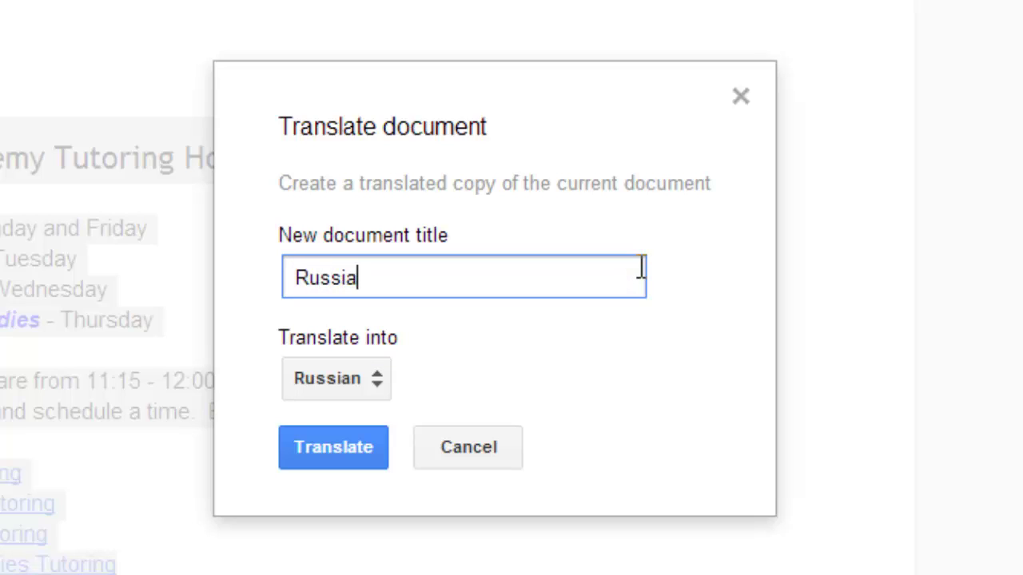
type("n copy Tutoring Hou")
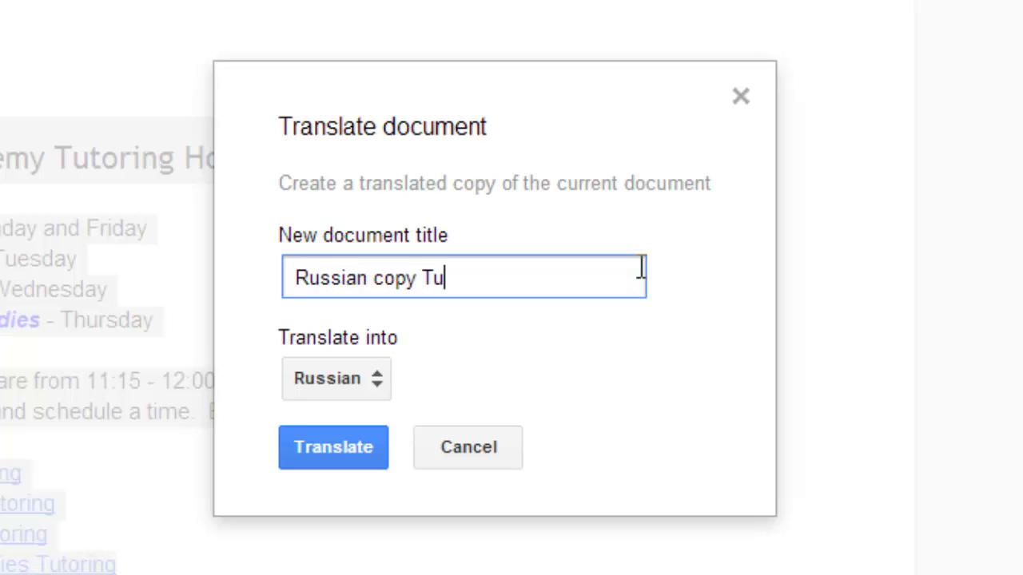
type("rs")
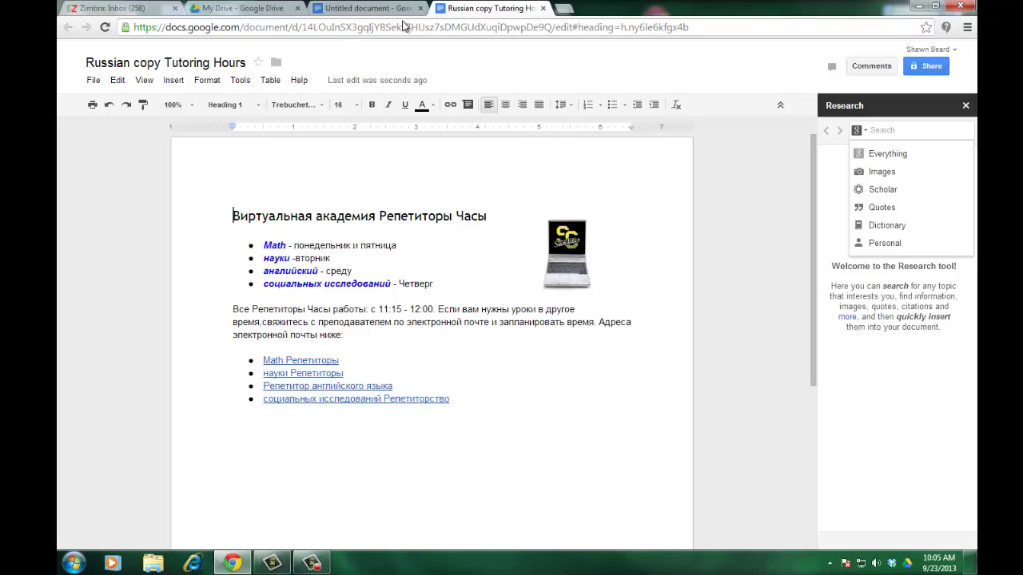
Close the Russian copy, confirm it appears in My Drive, and return to the English original.
left_click(544, 9)
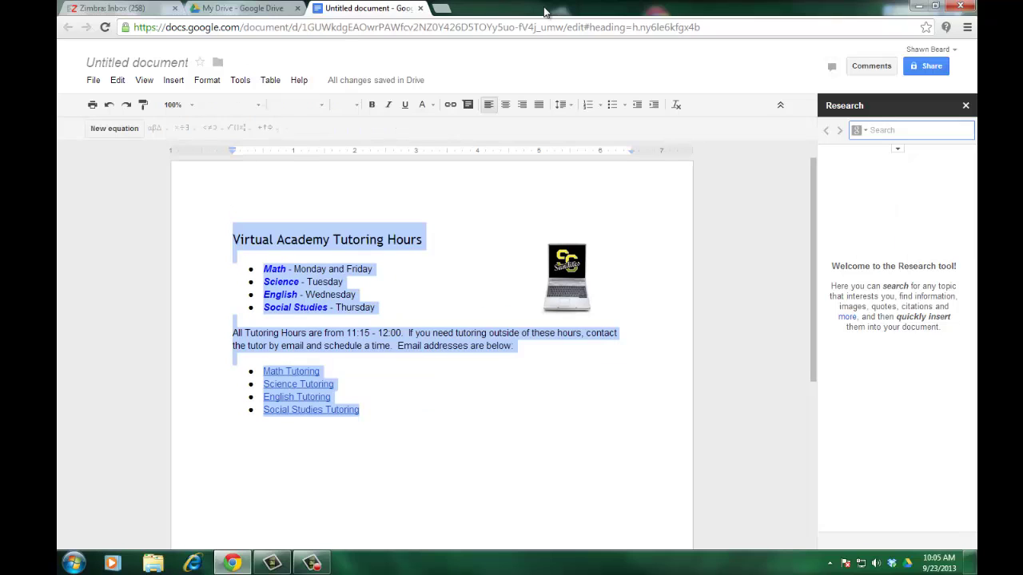
left_click(238, 9)
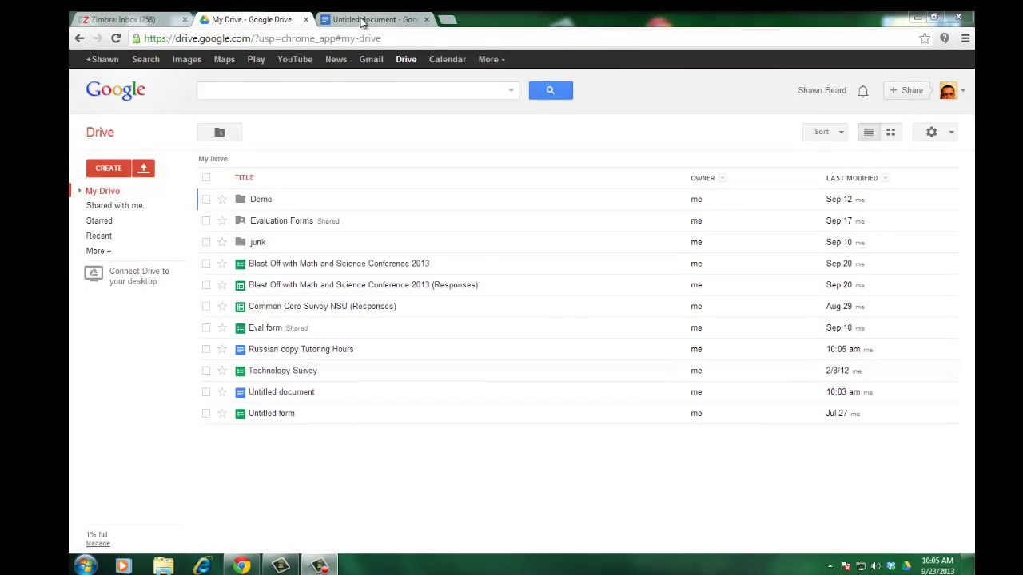
left_click(363, 20)
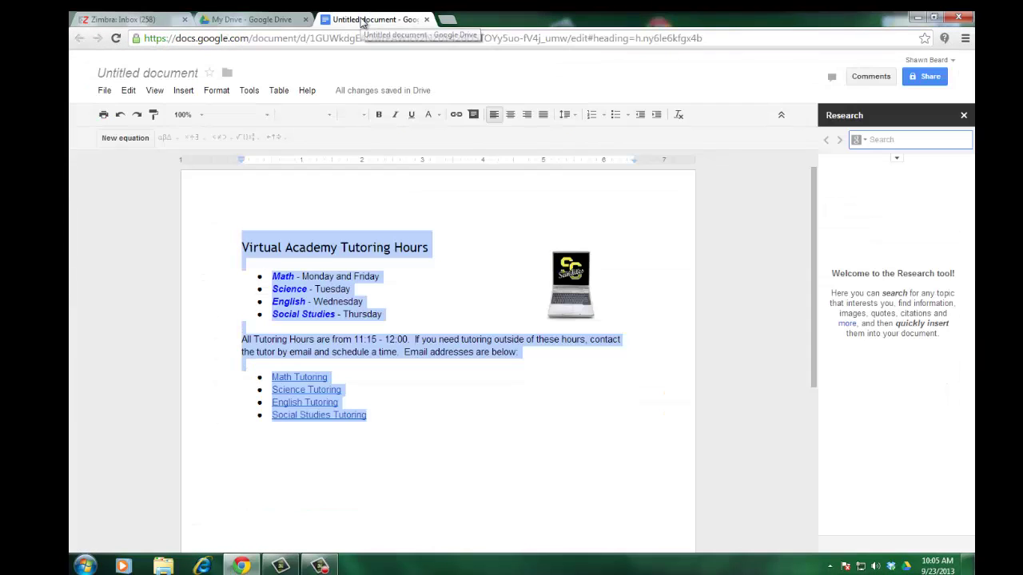
left_click(510, 492)
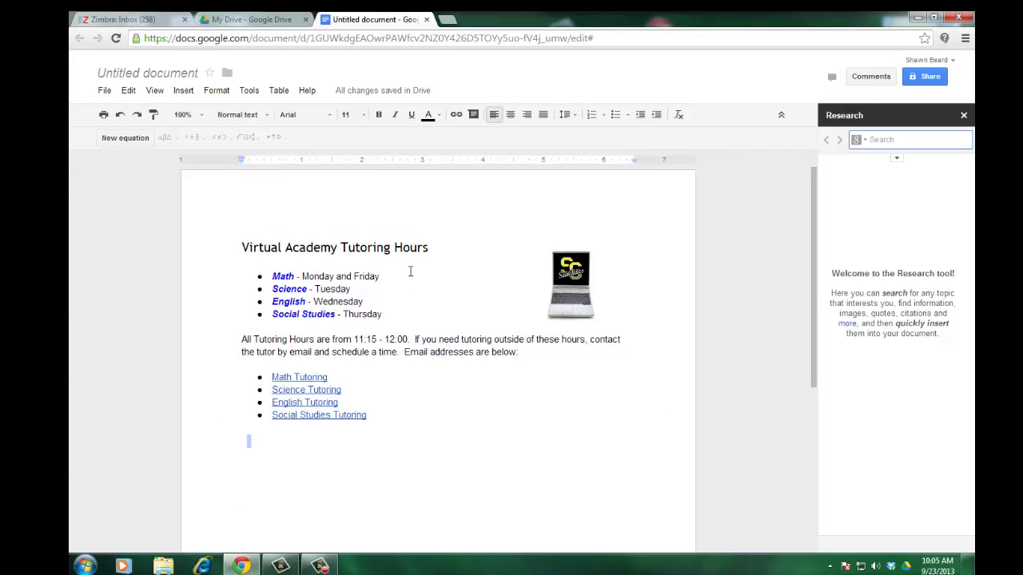
left_click(106, 92)
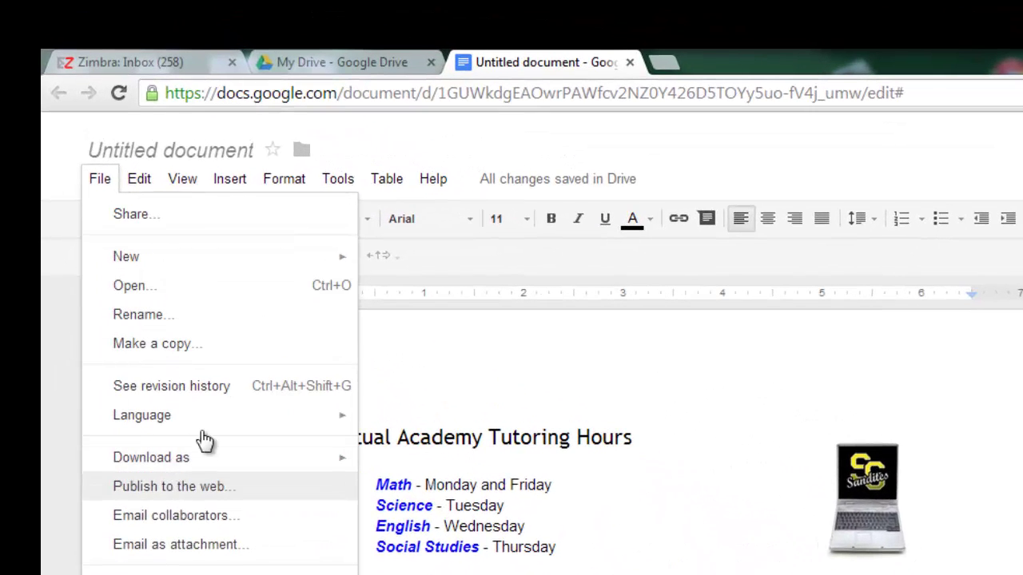
left_click(489, 437)
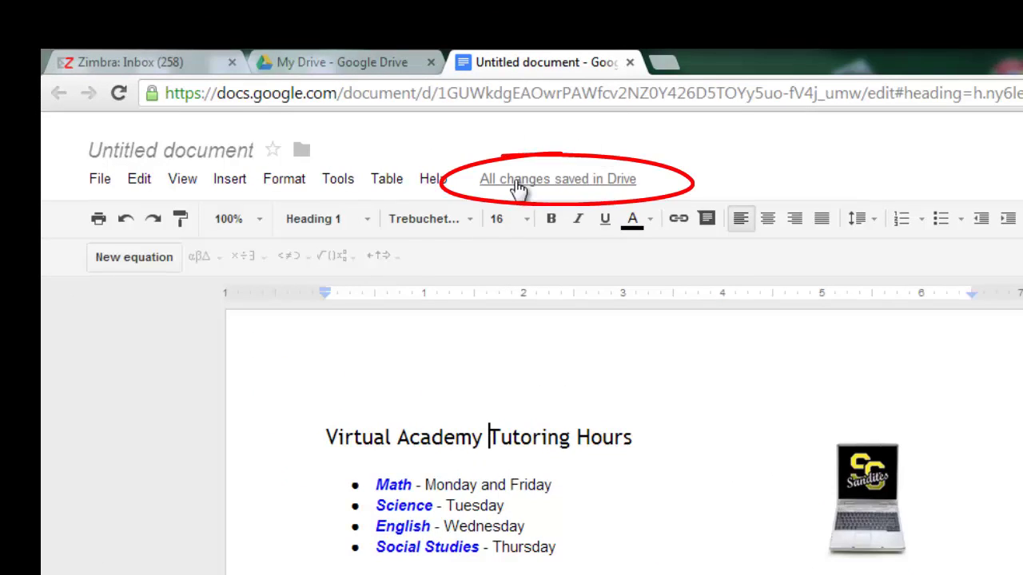
mouse_move(518, 186)
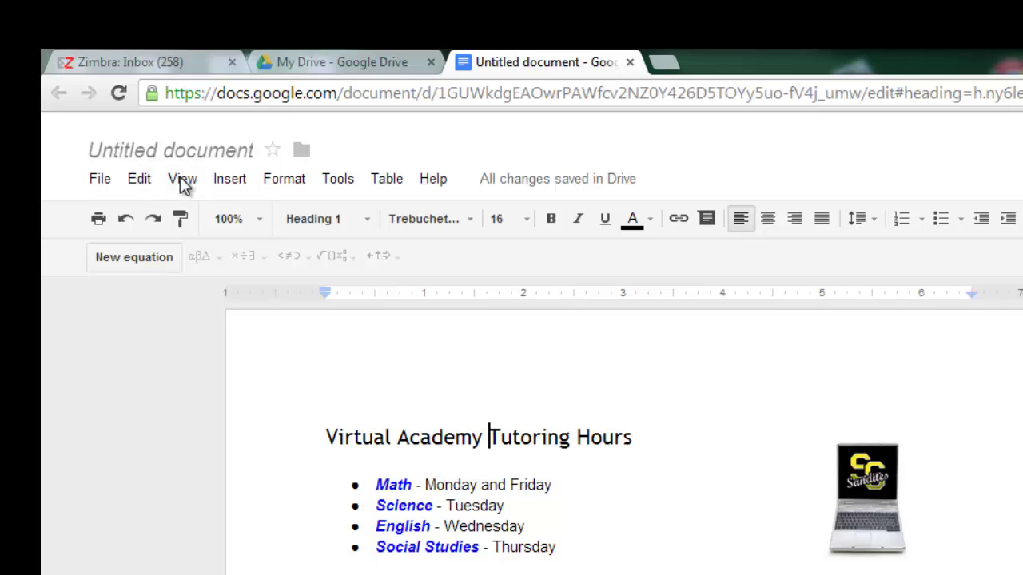
Rename the untitled document to 'Tutoring Hours', fixing the capital T.
left_click(184, 157)
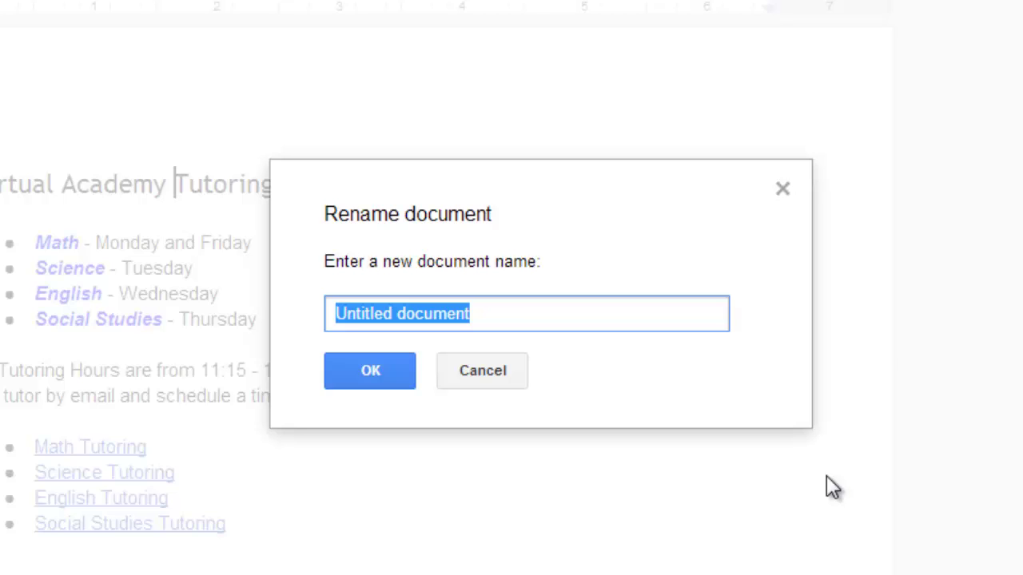
type("tuto")
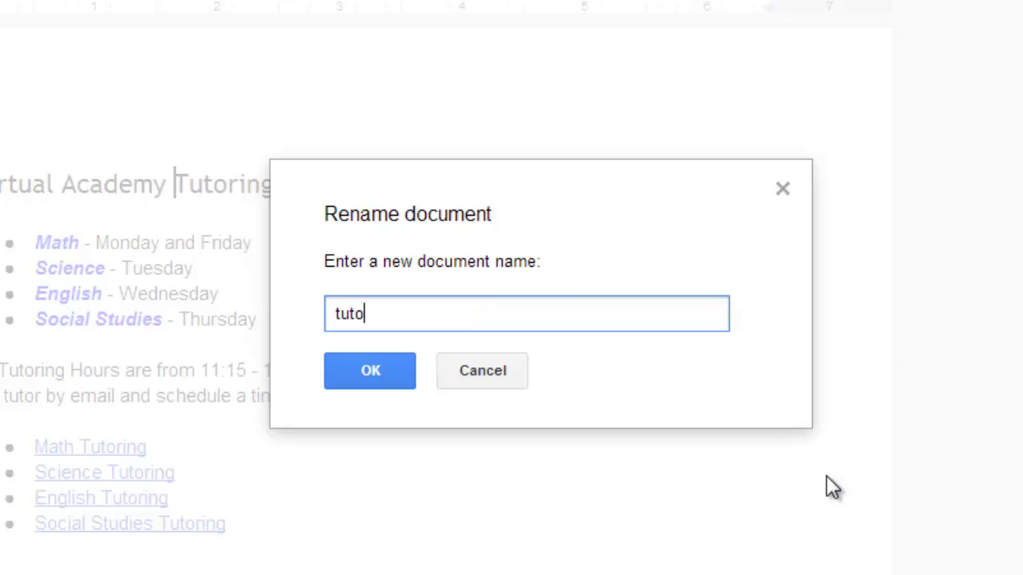
type("ring Hours")
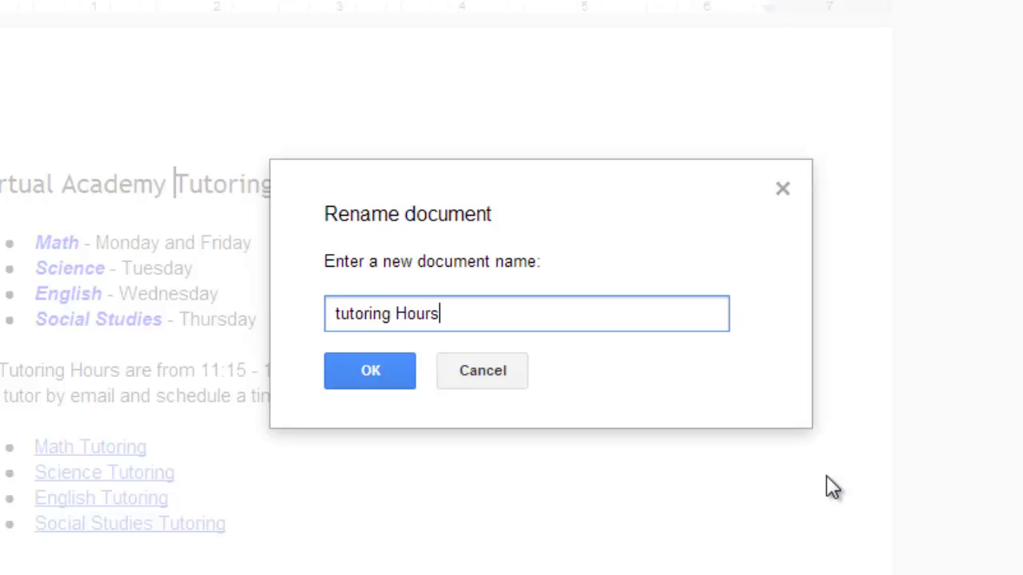
left_click(336, 314)
key("Delete")
type("T")
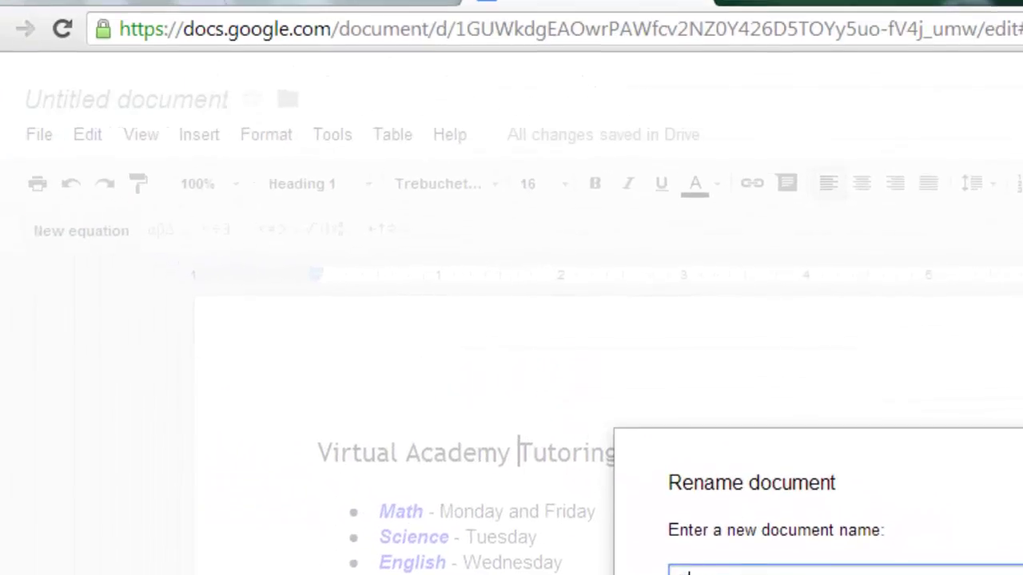
key("Return")
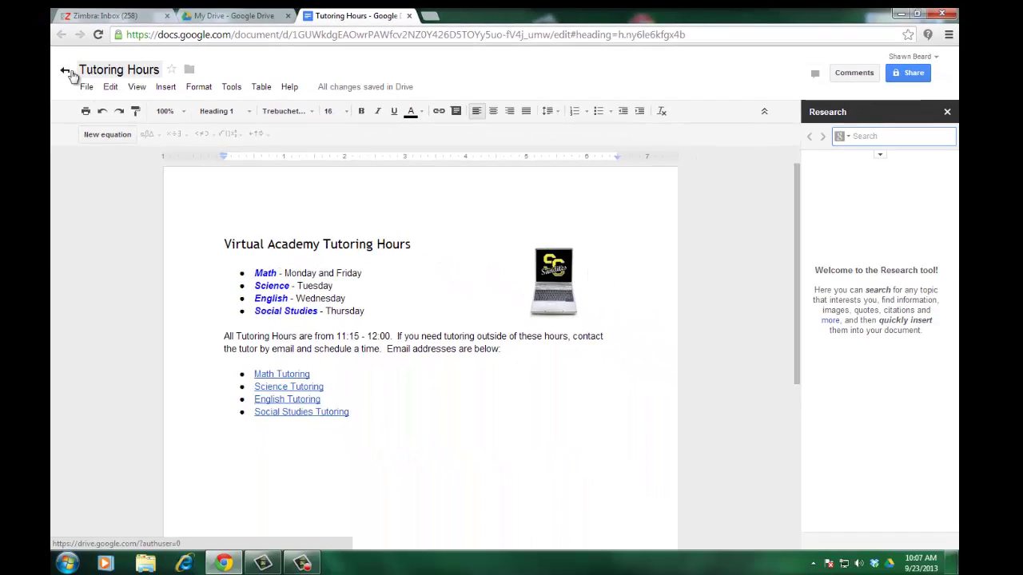
Go back to the Drive file list and close the duplicate Drive tab.
left_click(49, 144)
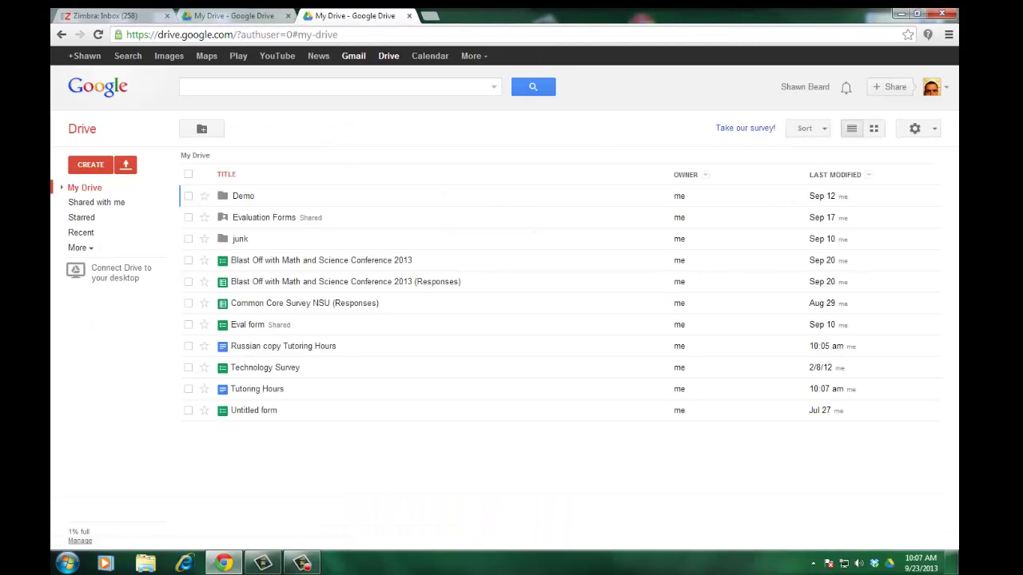
left_click(288, 16)
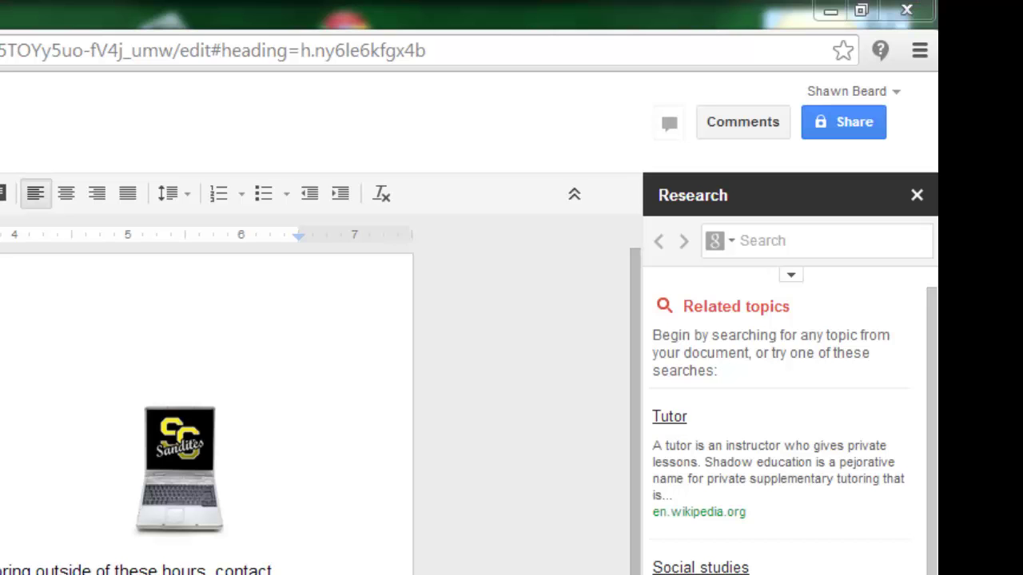
left_click(843, 122)
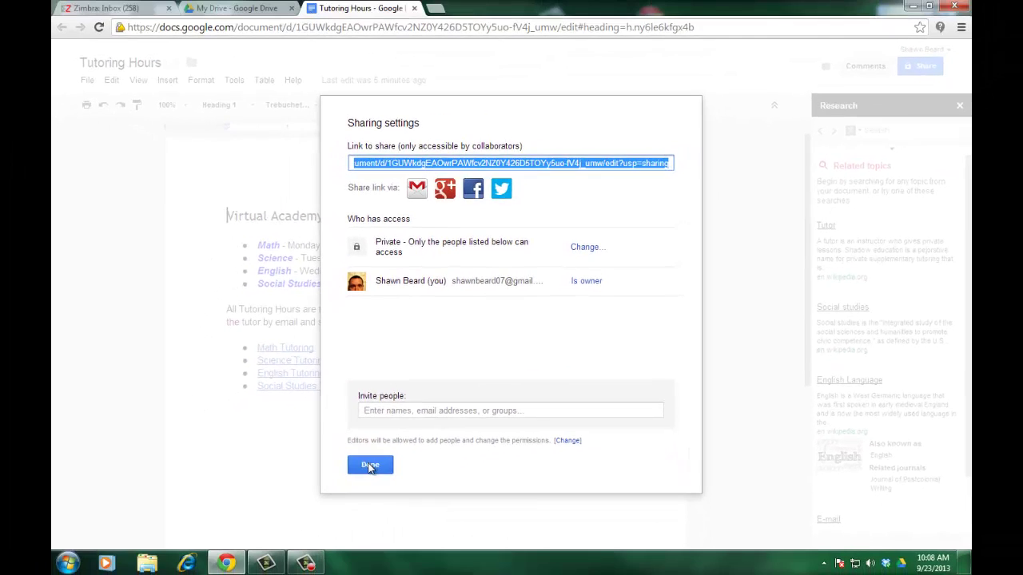
left_click(260, 526)
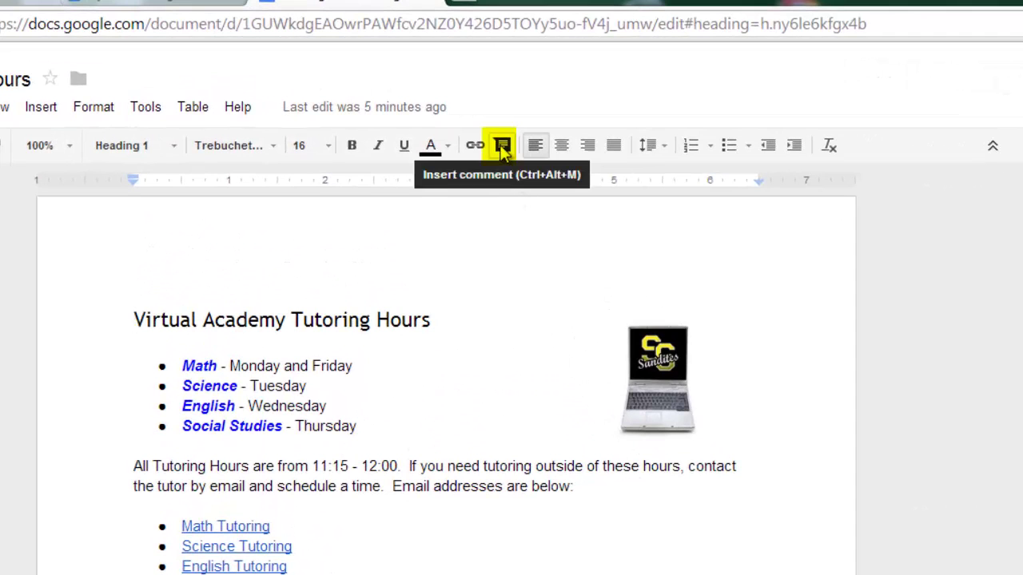
left_click(462, 135)
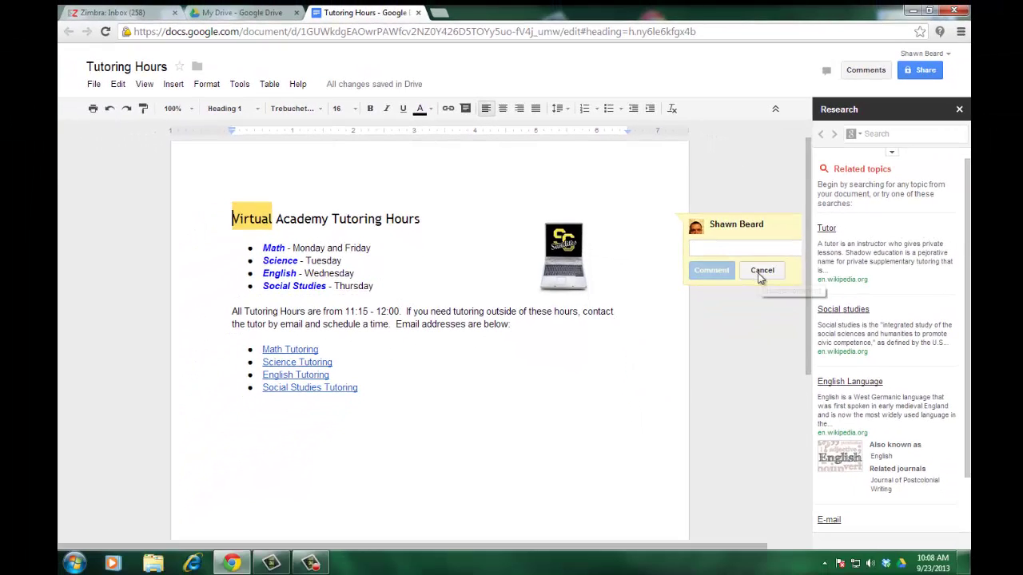
left_click(870, 367)
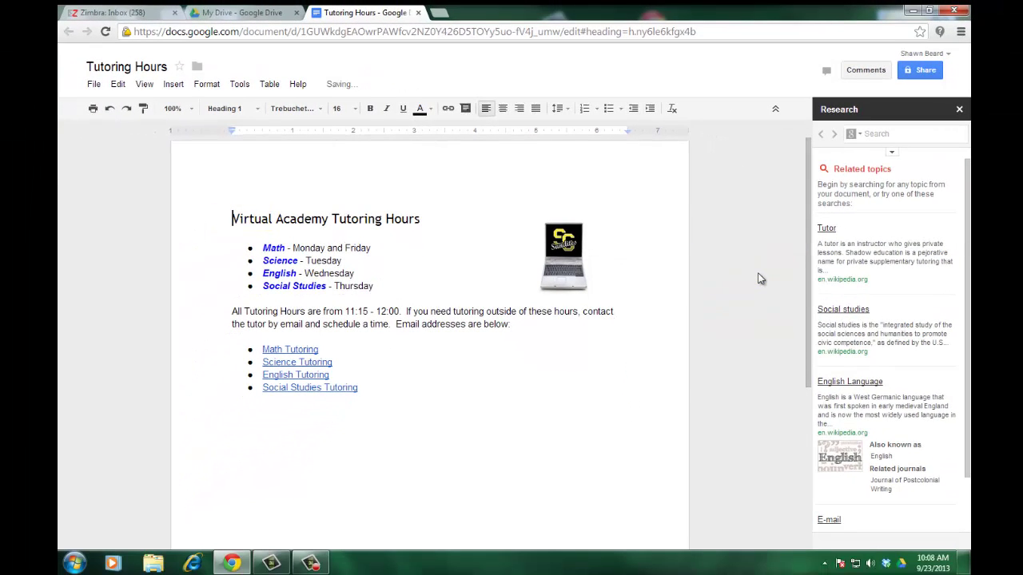